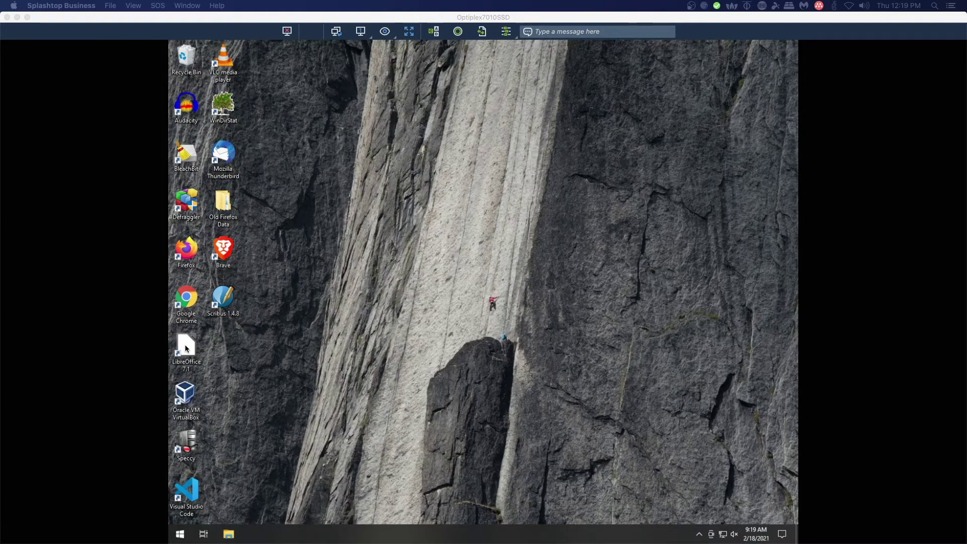
Step: Launch LibreOffice 7.1, maximize its start window, and create a blank Writer document
{"action": "left_click", "coordinate": [187, 347]}
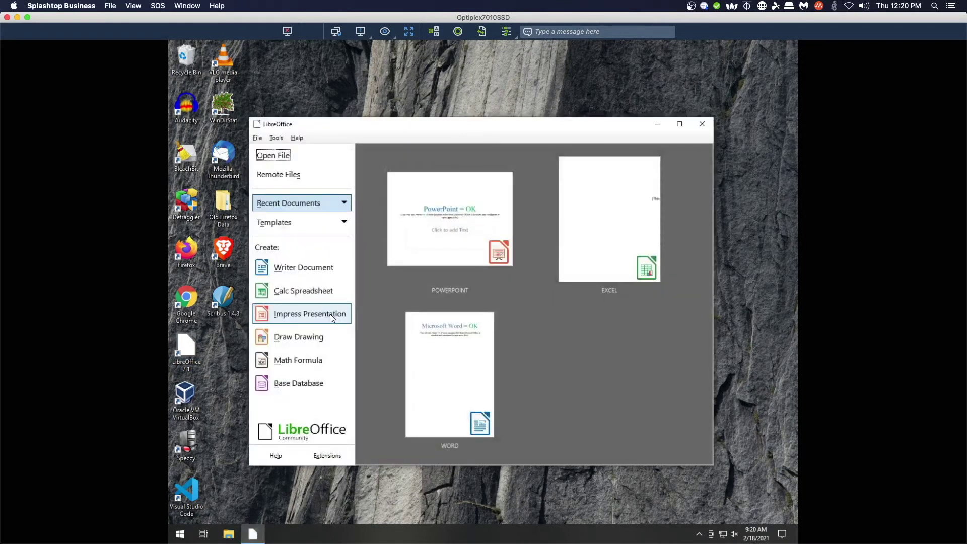
{"action": "left_click", "coordinate": [679, 128]}
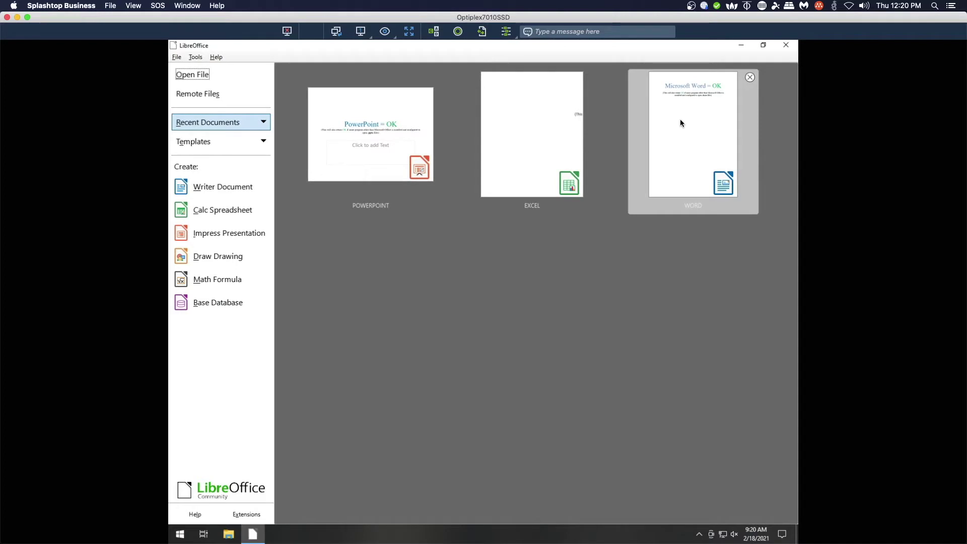
{"action": "key", "text": "Tab"}
{"action": "key", "text": "Tab"}
{"action": "key", "text": "Tab"}
{"action": "key", "text": "Tab"}
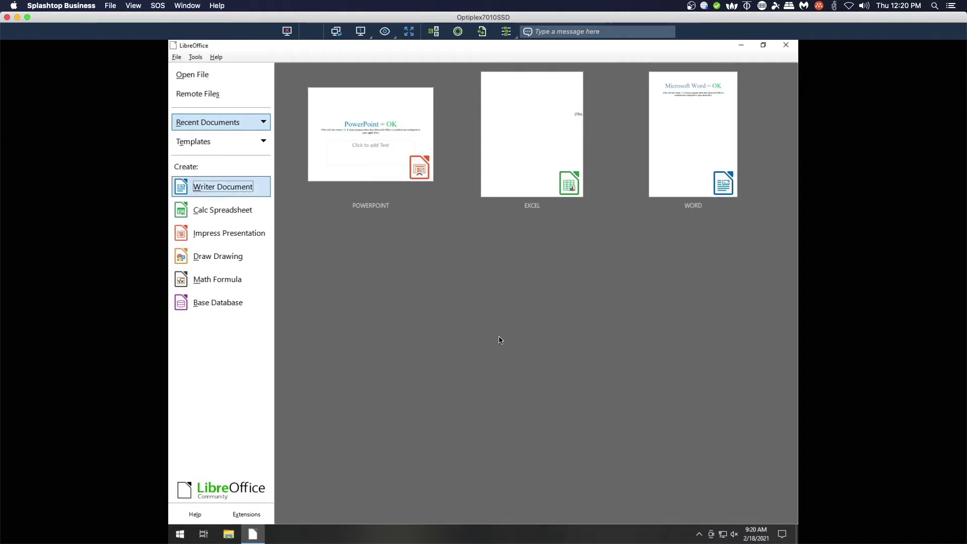
{"action": "left_click", "coordinate": [191, 187]}
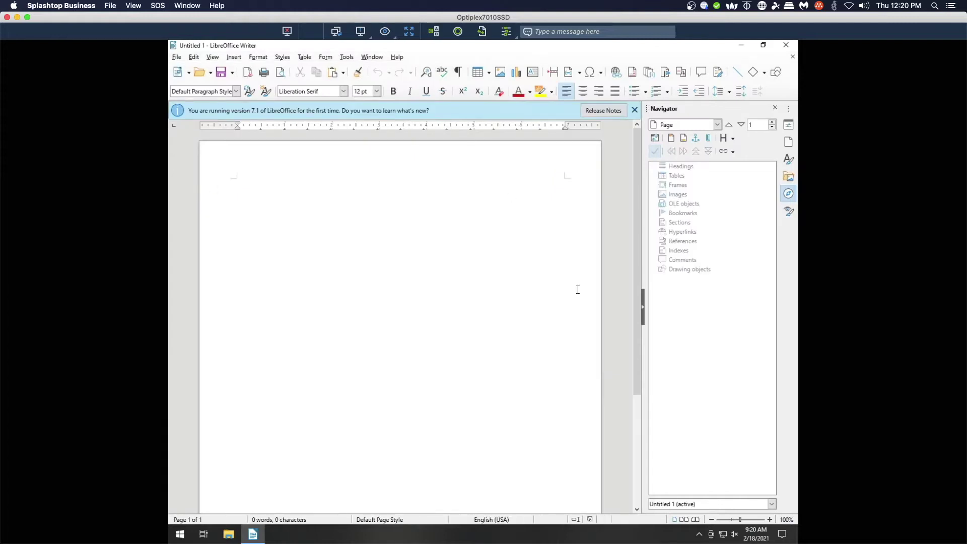
Step: Hide the Navigator sidebar and dismiss the release notes notice in the blank Writer document
{"action": "left_click", "coordinate": [642, 306]}
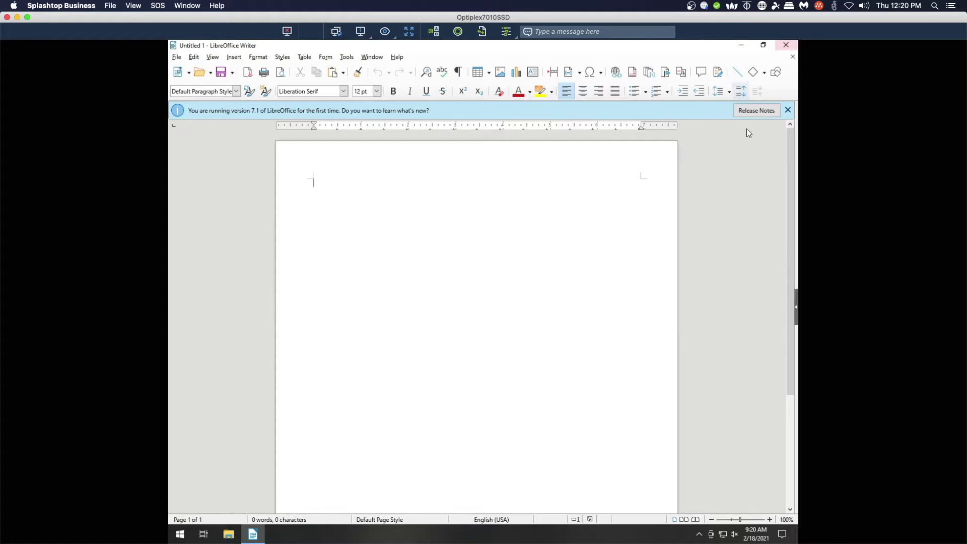
{"action": "left_click", "coordinate": [787, 111]}
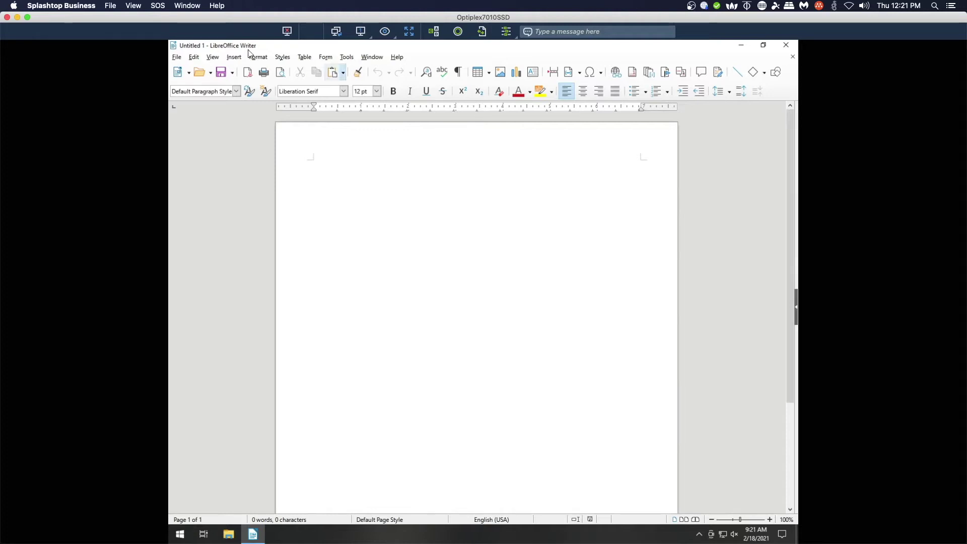
Step: Examine the Export As format choices for the Writer document, and close Writer
{"action": "left_click", "coordinate": [177, 60]}
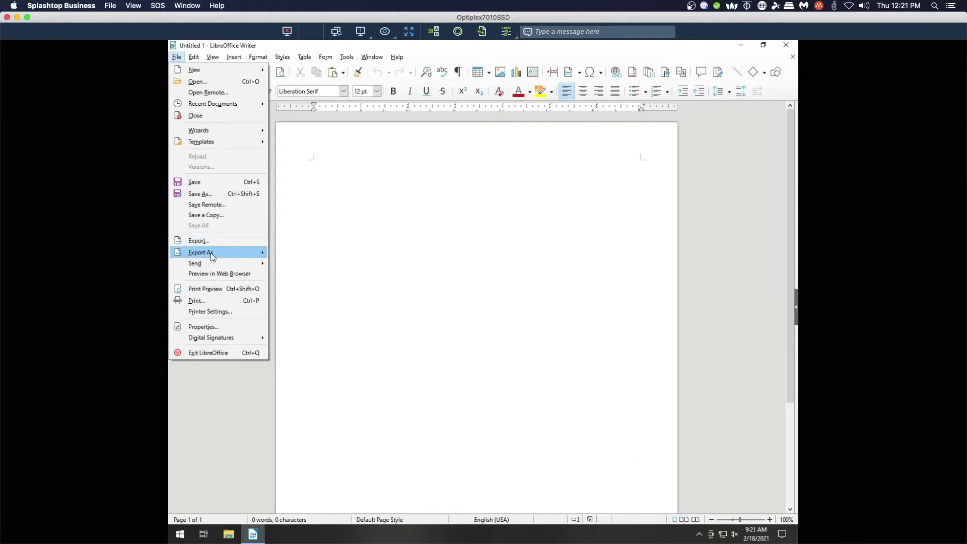
{"action": "mouse_move", "coordinate": [210, 255]}
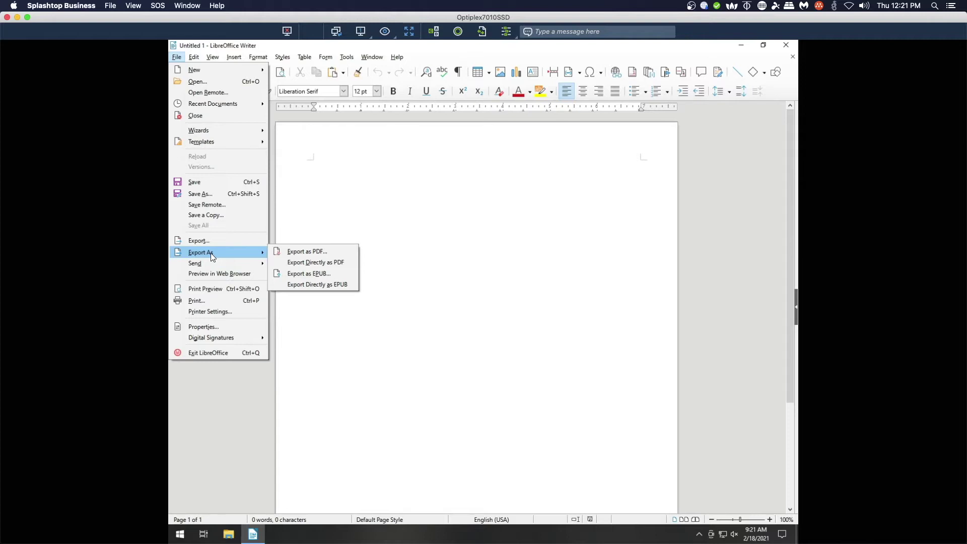
{"action": "left_click", "coordinate": [785, 45]}
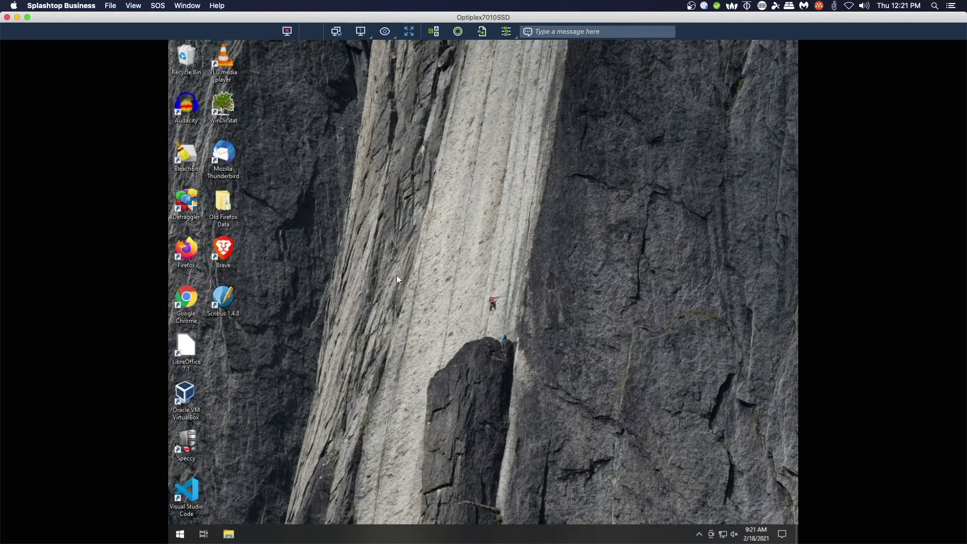
Step: Create a one-page portrait document in Letter size with Scribus, view it maximized, and close Scribus
{"action": "double_click", "coordinate": [227, 301]}
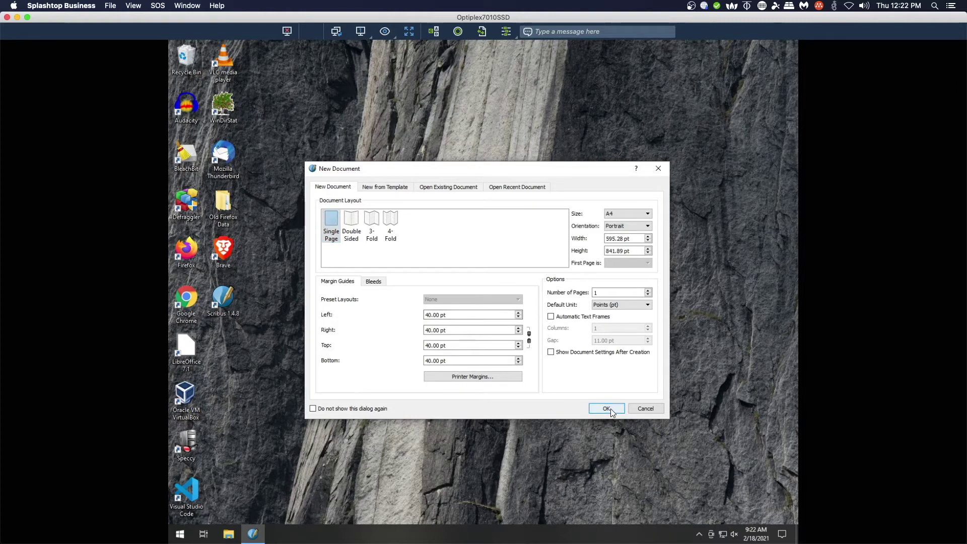
{"action": "left_click", "coordinate": [647, 215]}
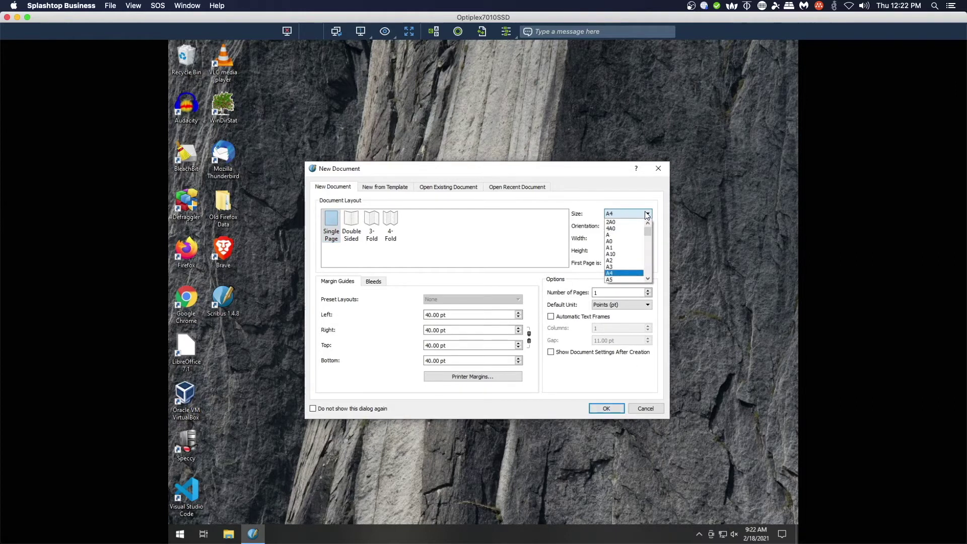
{"action": "left_click_drag", "start_coordinate": [648, 231], "coordinate": [648, 259]}
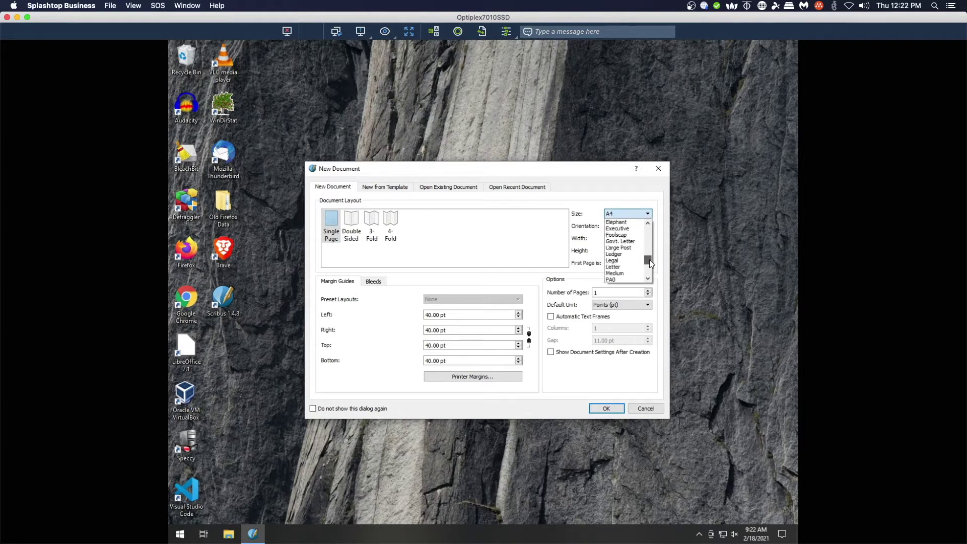
{"action": "left_click", "coordinate": [645, 260]}
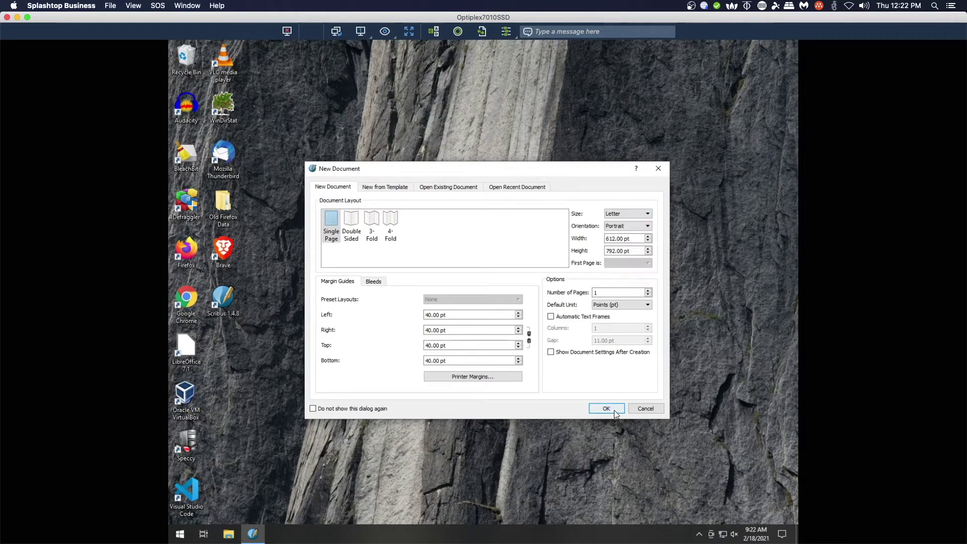
{"action": "left_click", "coordinate": [613, 410]}
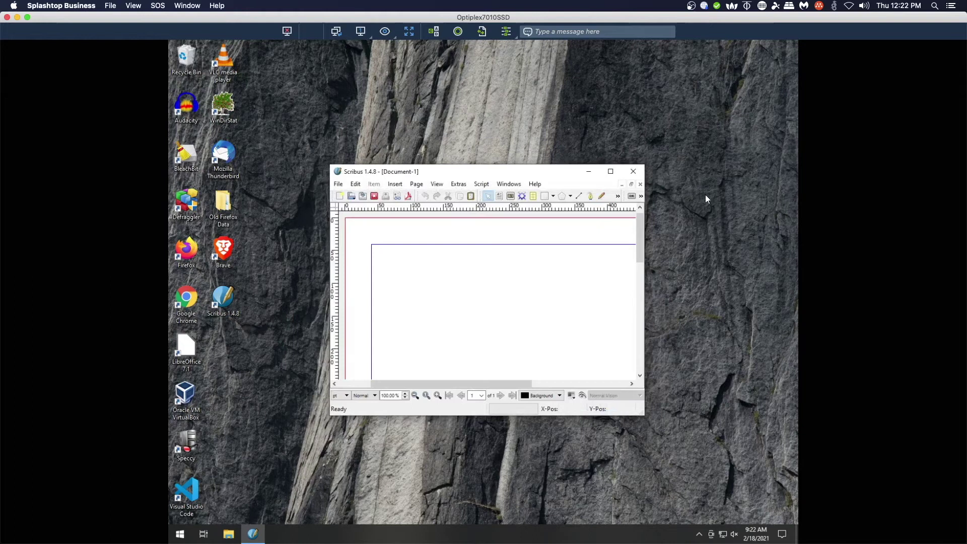
{"action": "left_click", "coordinate": [610, 171]}
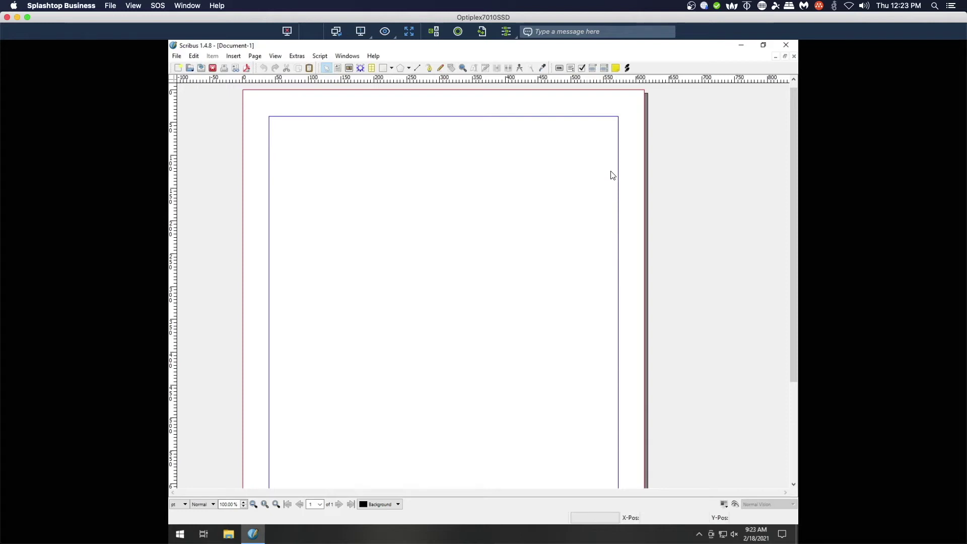
{"action": "left_click", "coordinate": [786, 45]}
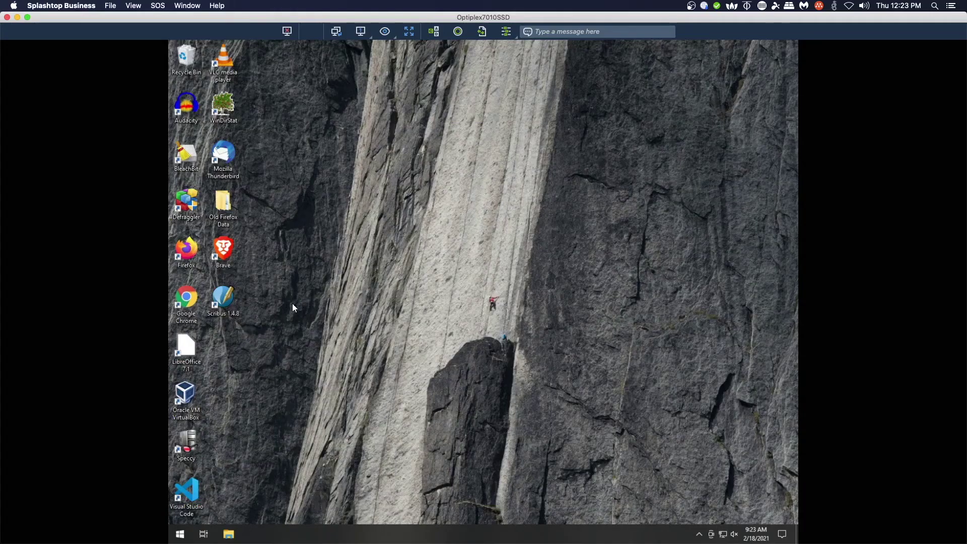
Step: Launch Firefox, visit the library website eradl.org, and close the browser
{"action": "left_click", "coordinate": [188, 257]}
{"action": "double_click", "coordinate": [188, 257]}
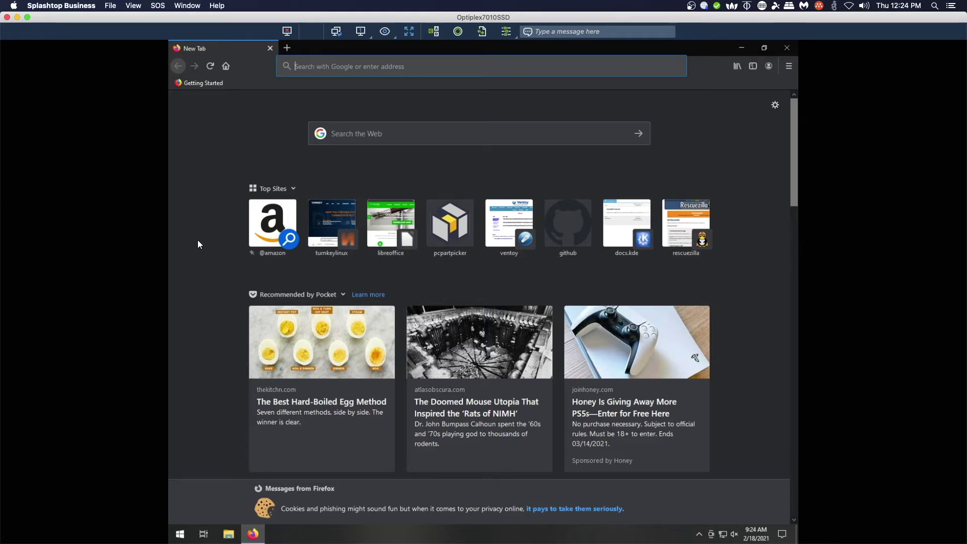
{"action": "type", "text": "eradl.org"}
{"action": "key", "text": "Return"}
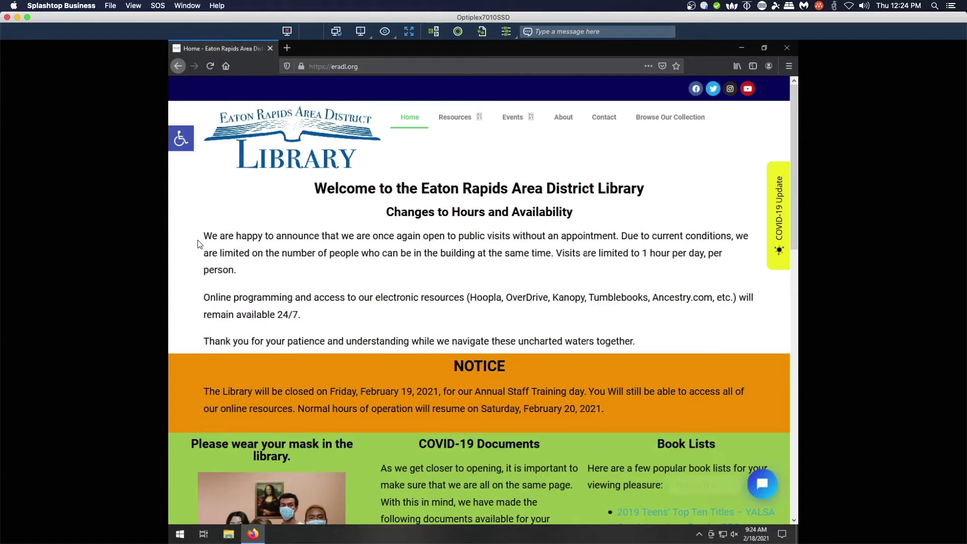
{"action": "key", "text": "alt+F4"}
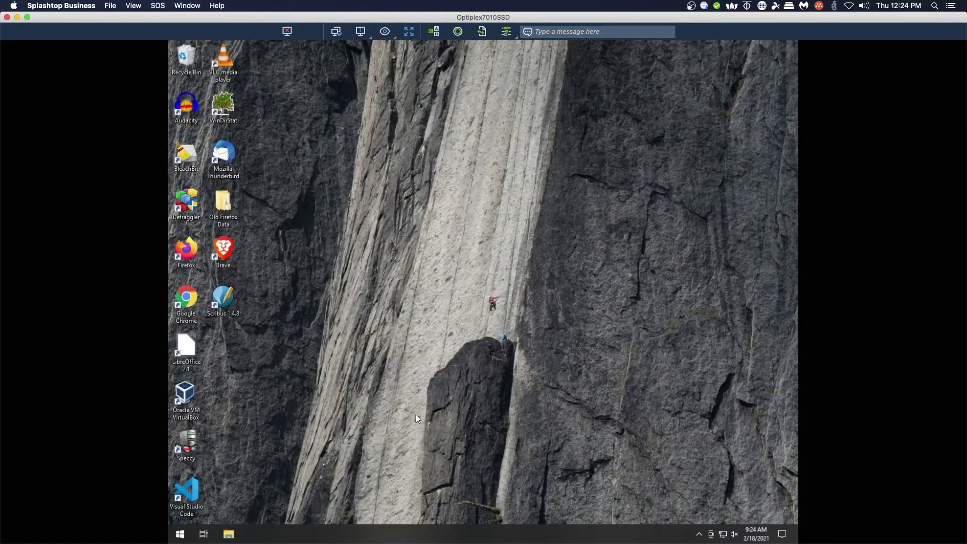
Step: Launch Brave, maximize its window, visit eradl.org, and close the browser
{"action": "double_click", "coordinate": [226, 250]}
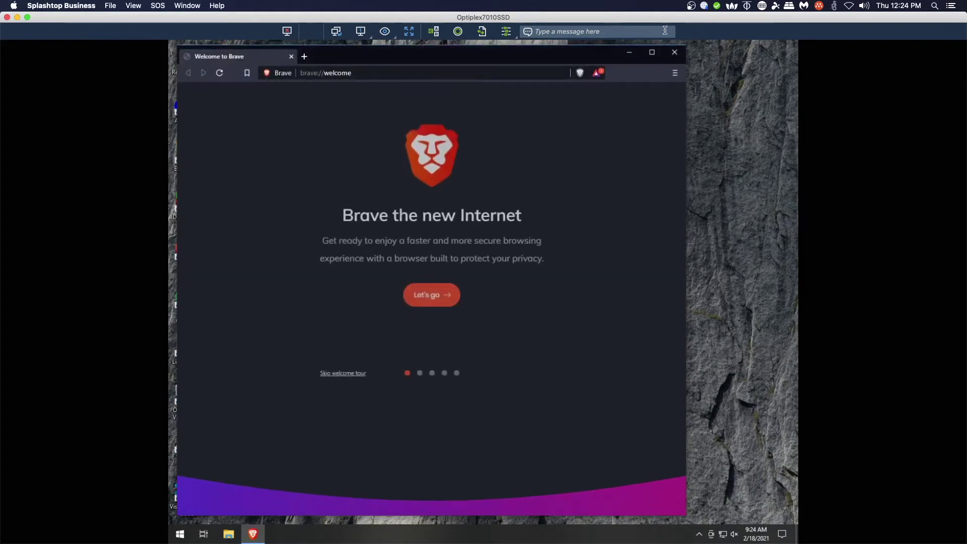
{"action": "left_click", "coordinate": [655, 53]}
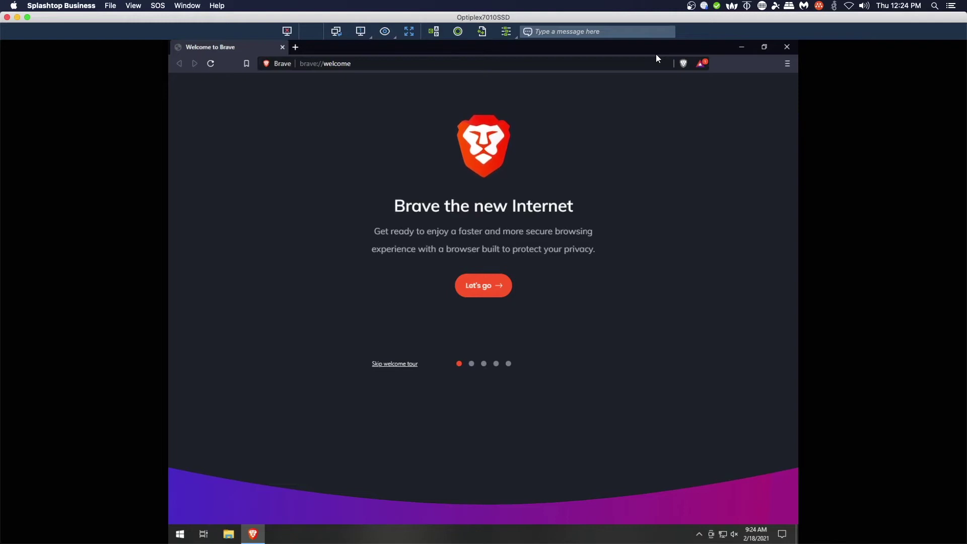
{"action": "left_click", "coordinate": [428, 61]}
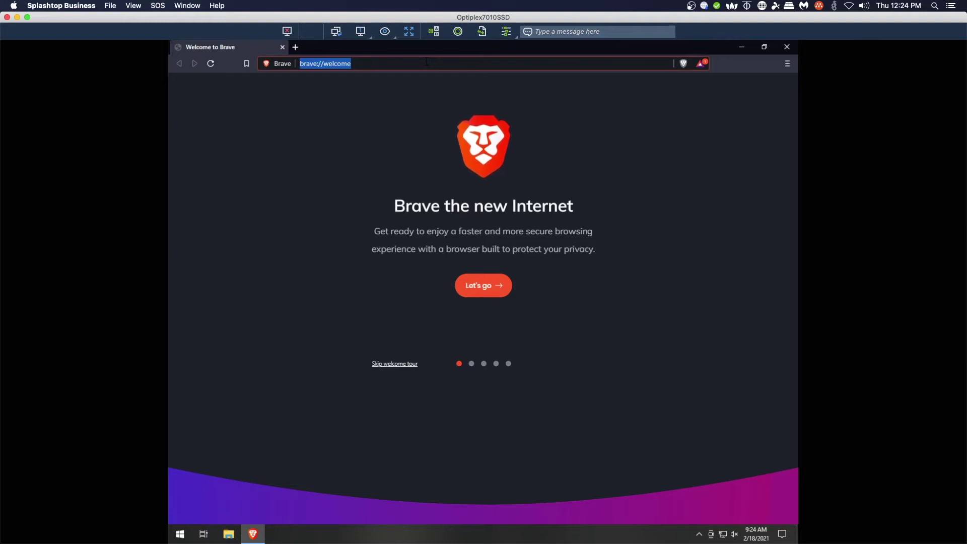
{"action": "type", "text": "eradl.org"}
{"action": "key", "text": "Return"}
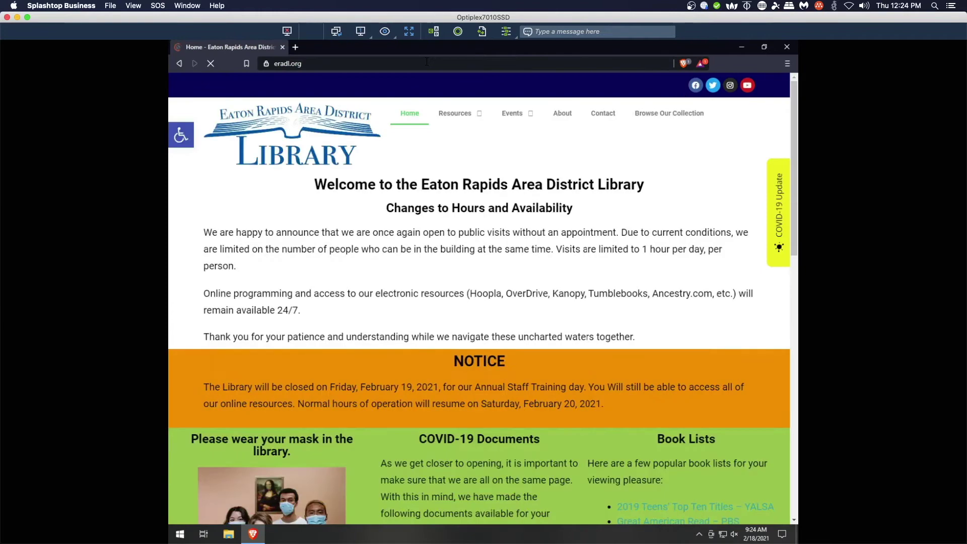
{"action": "left_click", "coordinate": [787, 48]}
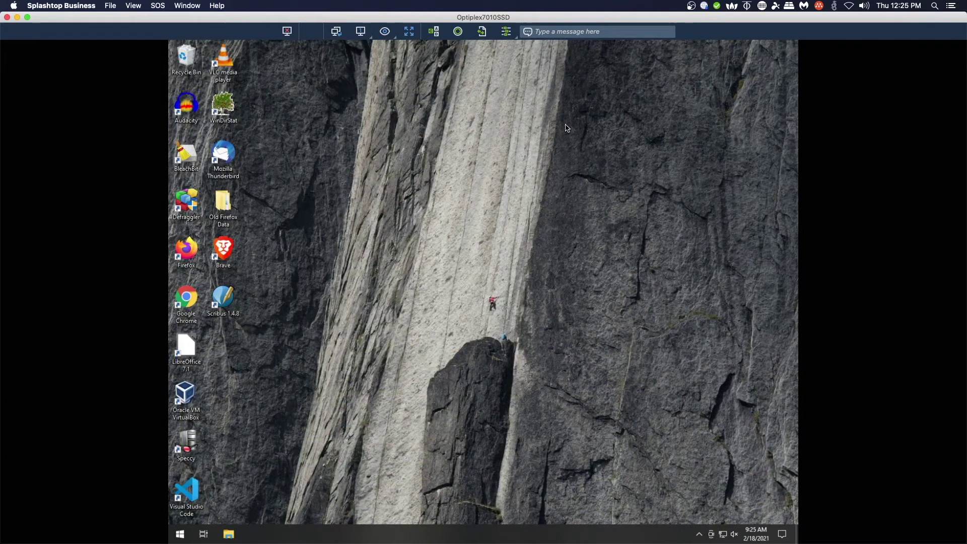
Step: Launch Mozilla Thunderbird, and open HandBrake to view its Source Selection screen before closing it
{"action": "double_click", "coordinate": [229, 157]}
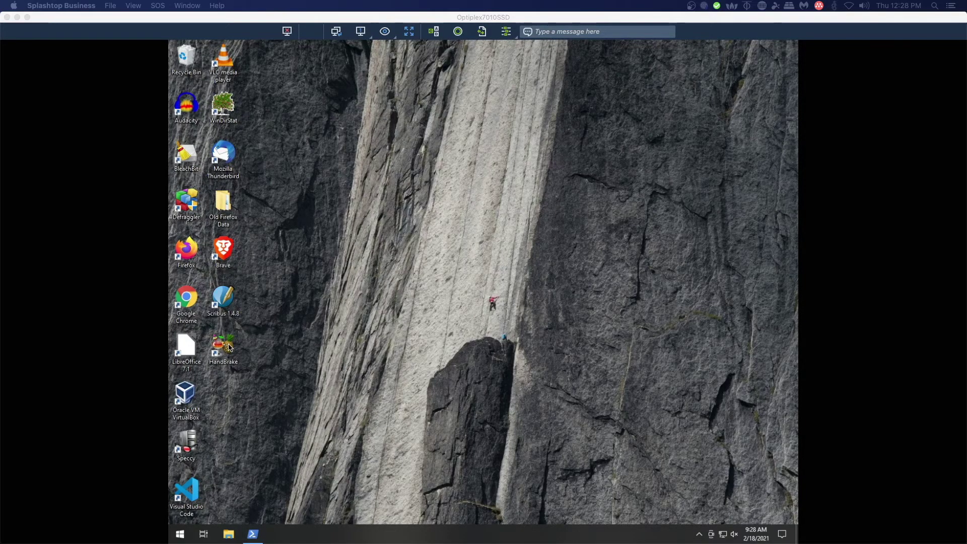
{"action": "left_click", "coordinate": [229, 348]}
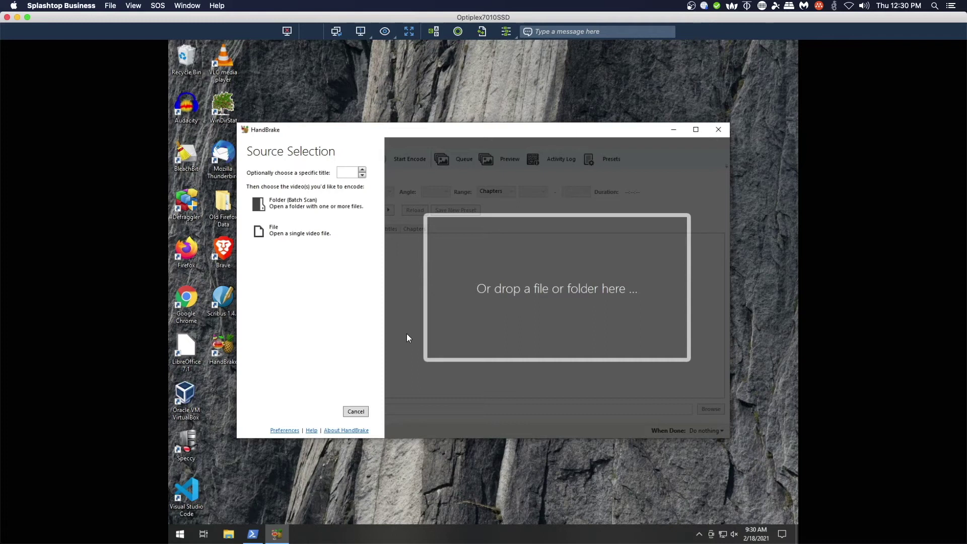
{"action": "left_click", "coordinate": [717, 126]}
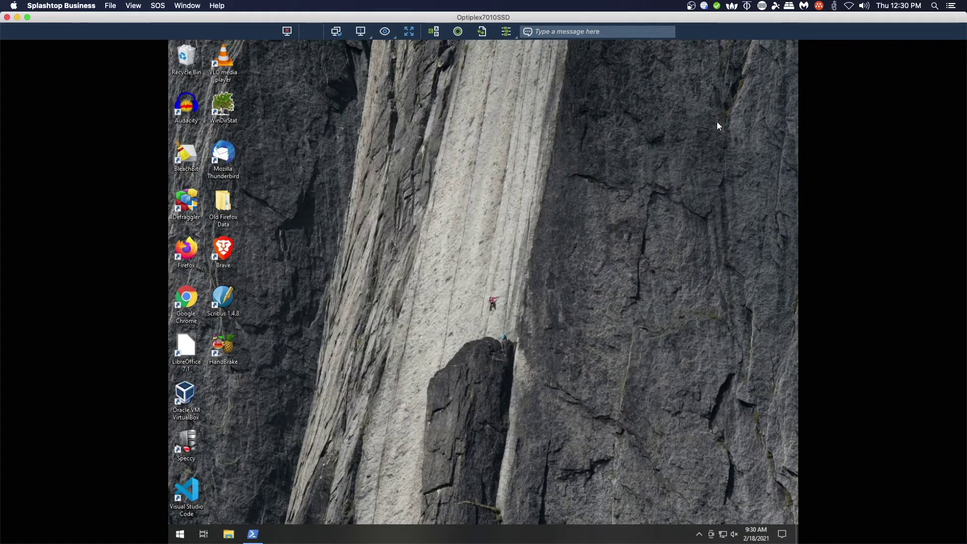
Step: Launch Audacity, dismiss its welcome dialog to view the main window, and close the program
{"action": "double_click", "coordinate": [192, 104]}
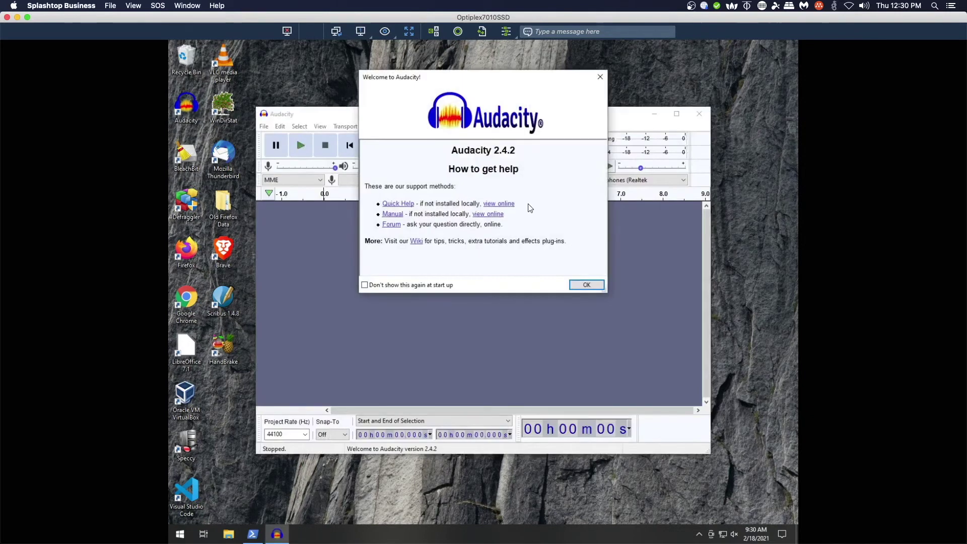
{"action": "left_click", "coordinate": [586, 285]}
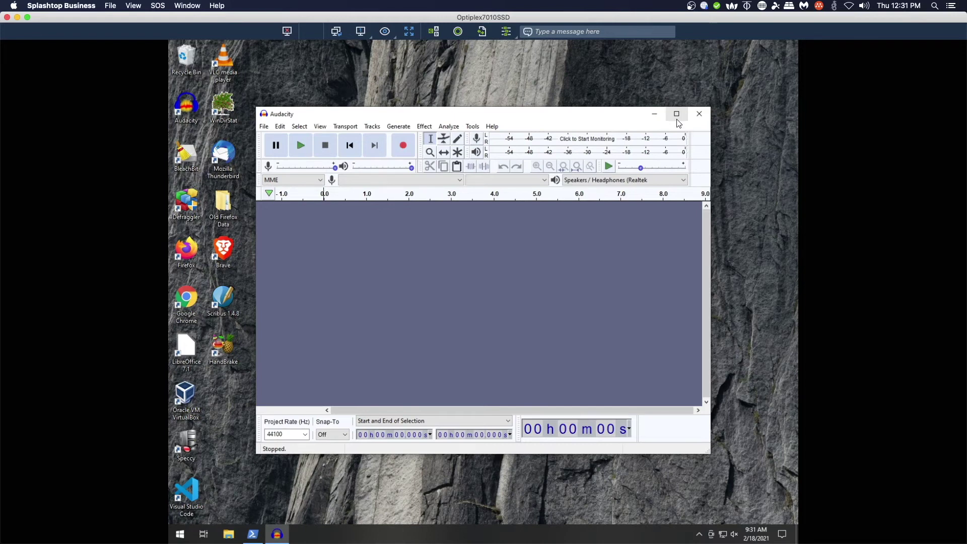
{"action": "left_click", "coordinate": [699, 114]}
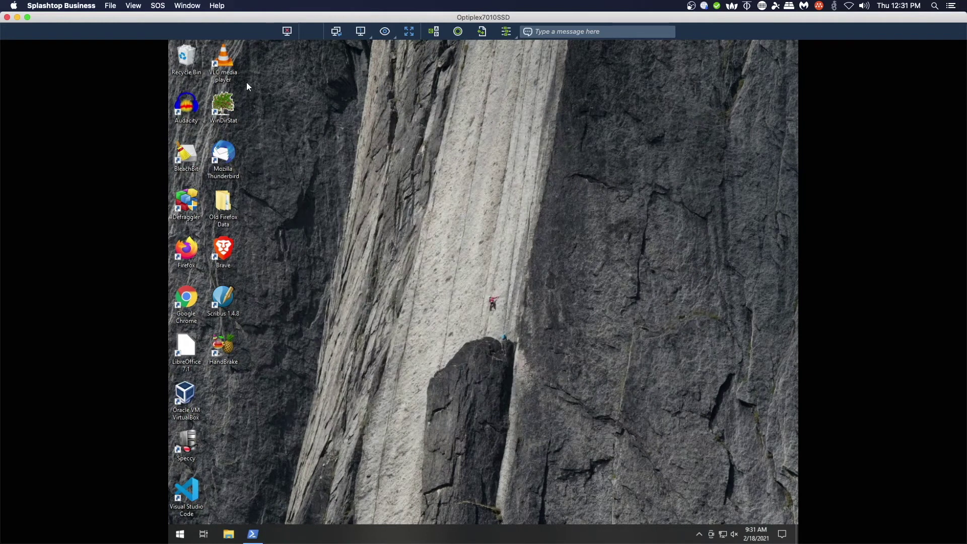
Step: Launch VLC media player, browse the Downloads folder for a media file to open, and cancel the file selection
{"action": "double_click", "coordinate": [228, 61]}
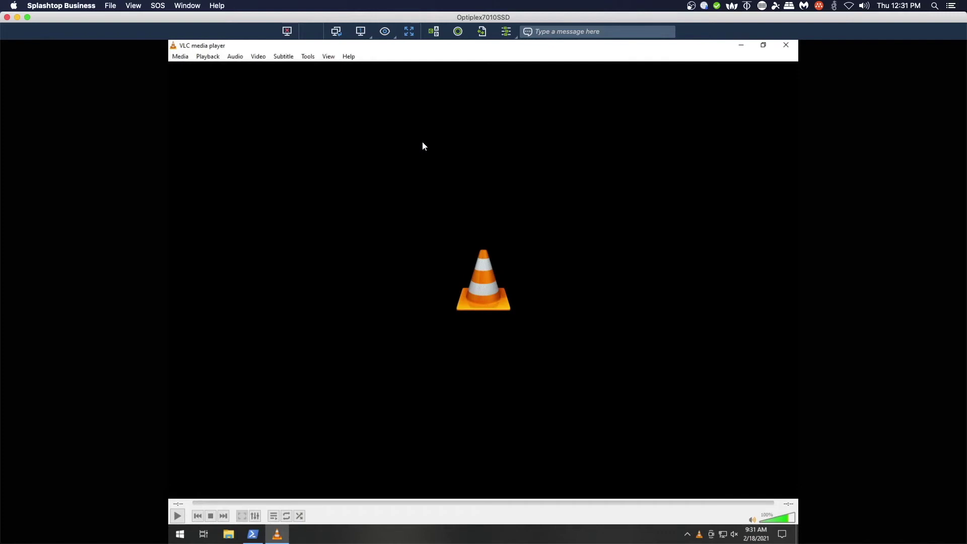
{"action": "left_click", "coordinate": [180, 56]}
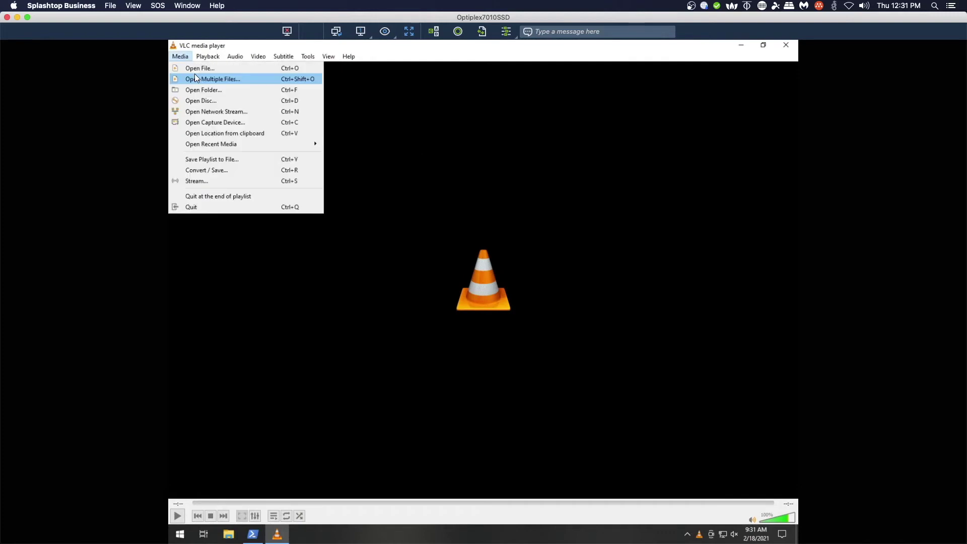
{"action": "left_click", "coordinate": [195, 68]}
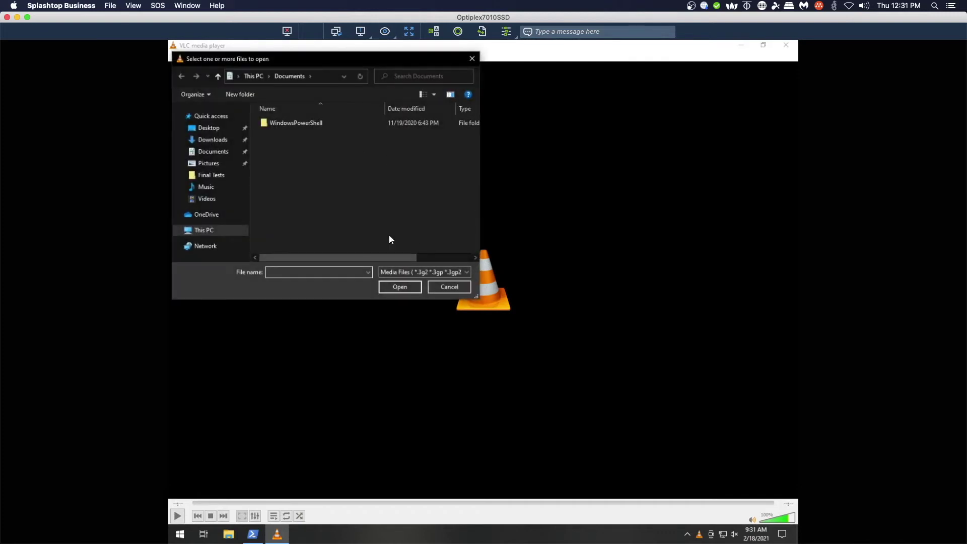
{"action": "left_click", "coordinate": [472, 64]}
{"action": "left_click", "coordinate": [176, 60]}
{"action": "left_click", "coordinate": [186, 69]}
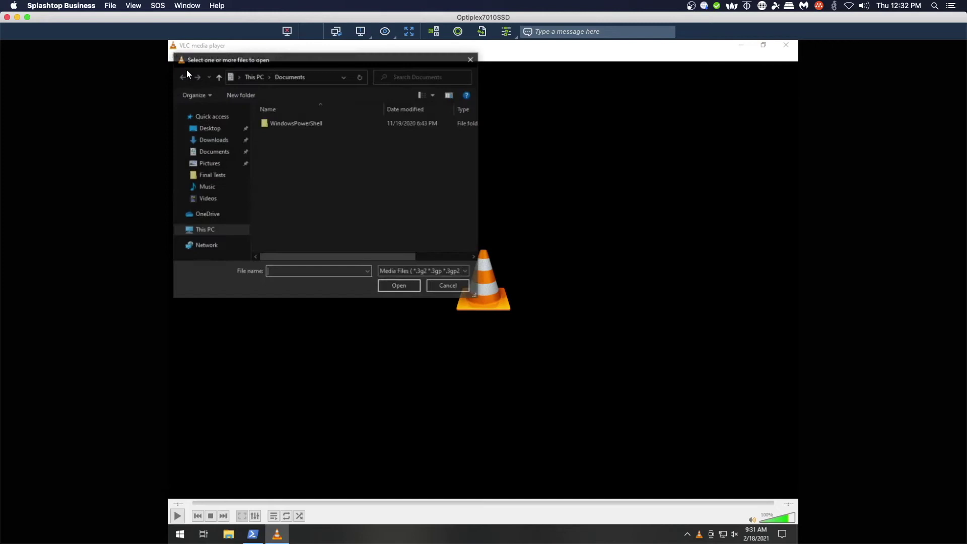
{"action": "left_click", "coordinate": [212, 140]}
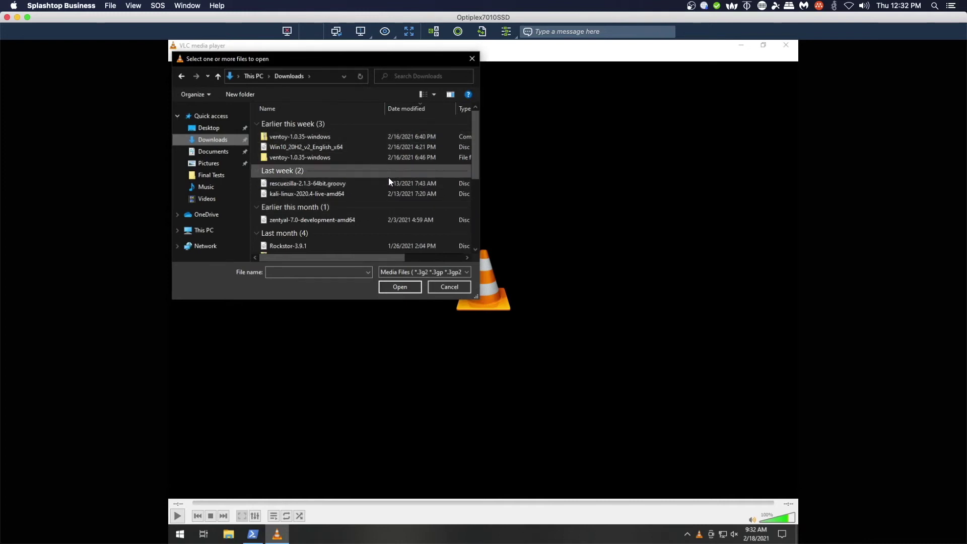
{"action": "left_click_drag", "start_coordinate": [475, 130], "coordinate": [464, 203]}
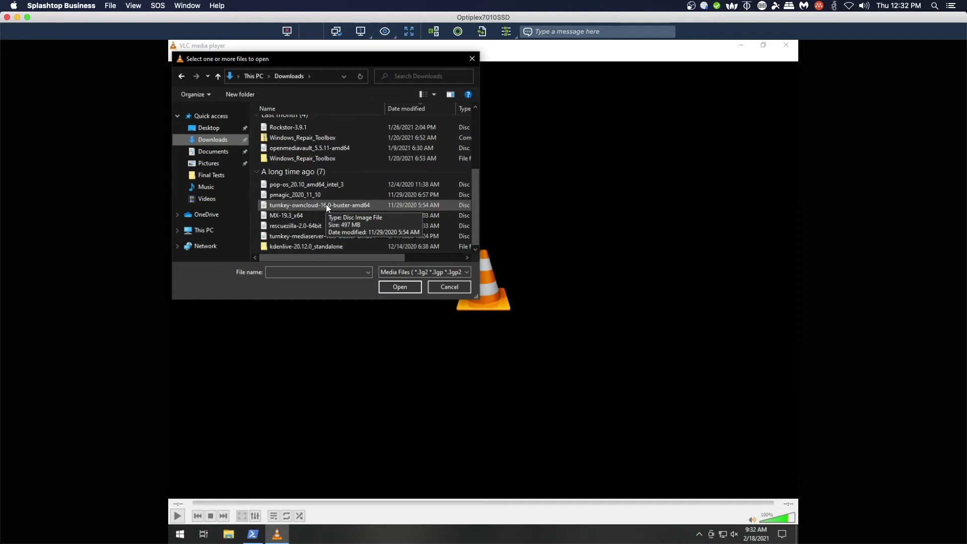
{"action": "left_click", "coordinate": [442, 287]}
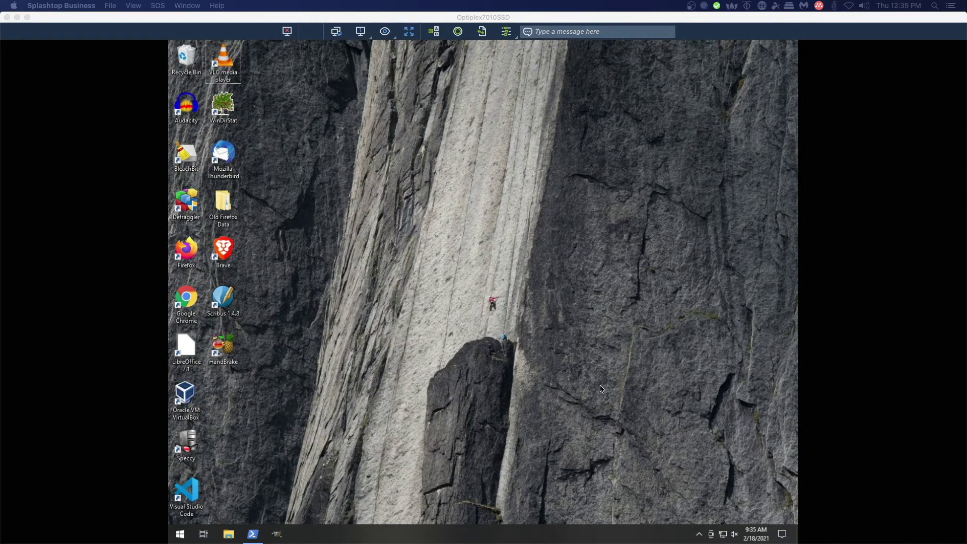
Step: Launch GIMP and Shotcut in turn, maximizing each program's window to view its interface
{"action": "left_click", "coordinate": [271, 541]}
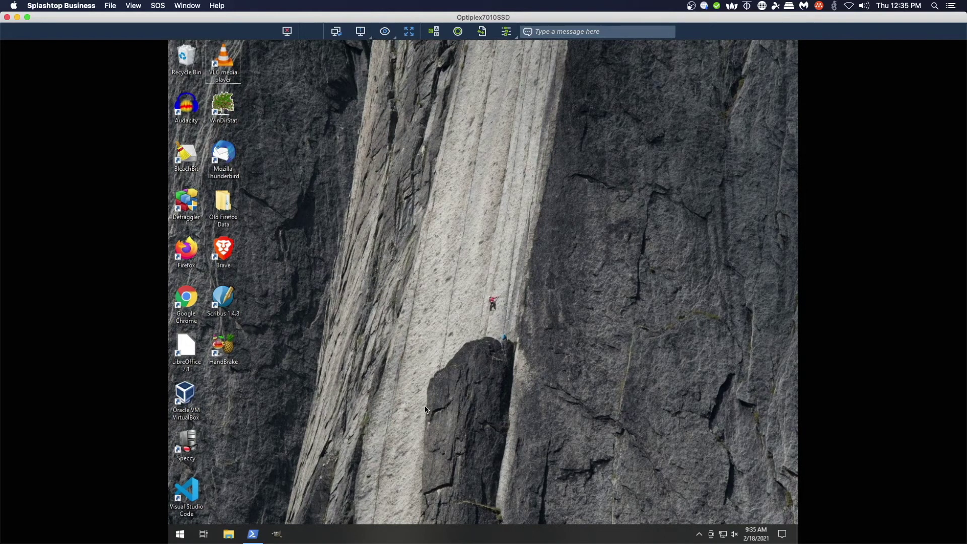
{"action": "left_click", "coordinate": [402, 475]}
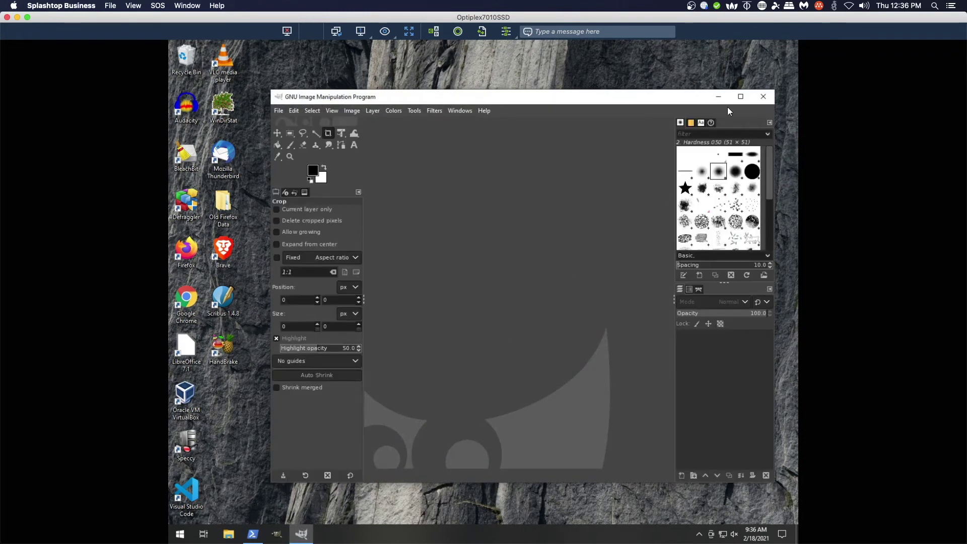
{"action": "left_click", "coordinate": [740, 96]}
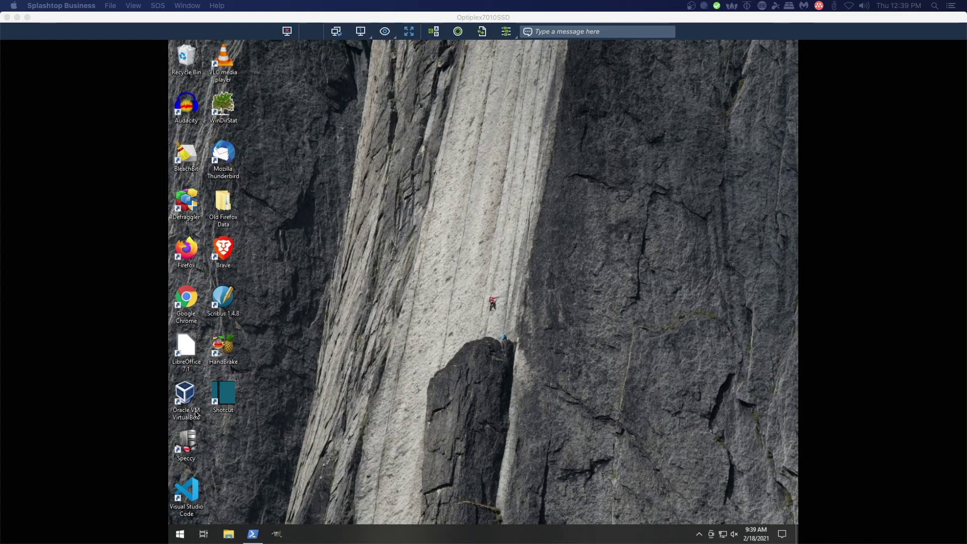
{"action": "left_click", "coordinate": [222, 400]}
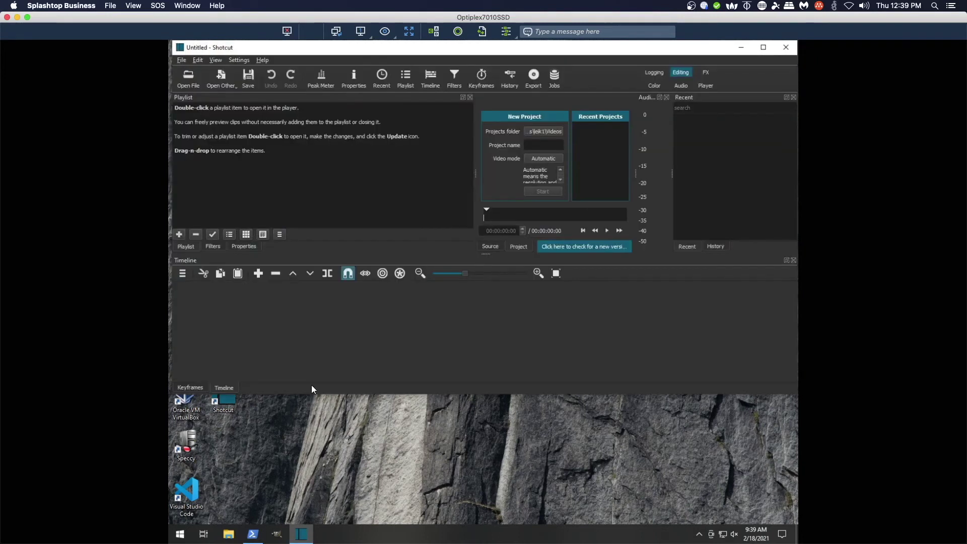
{"action": "left_click", "coordinate": [763, 48]}
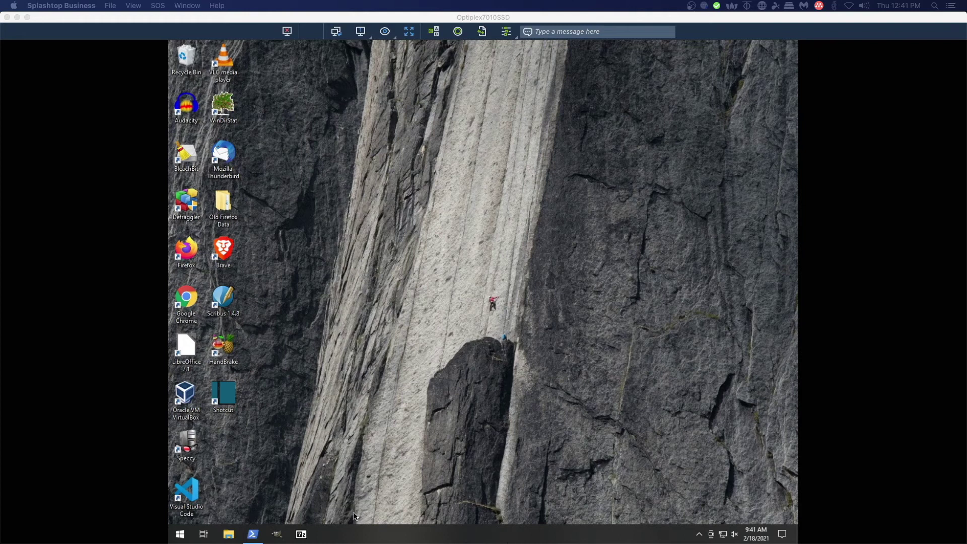
Step: Open 7-Zip, move its window toward the middle of the desktop, and close both 7-Zip and FileZilla
{"action": "left_click", "coordinate": [301, 534]}
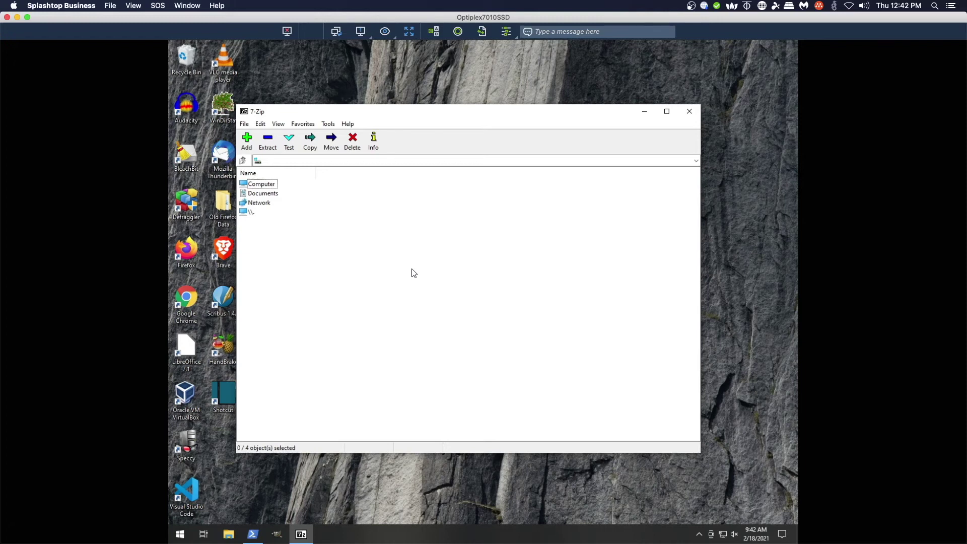
{"action": "left_click_drag", "start_coordinate": [366, 114], "coordinate": [443, 93]}
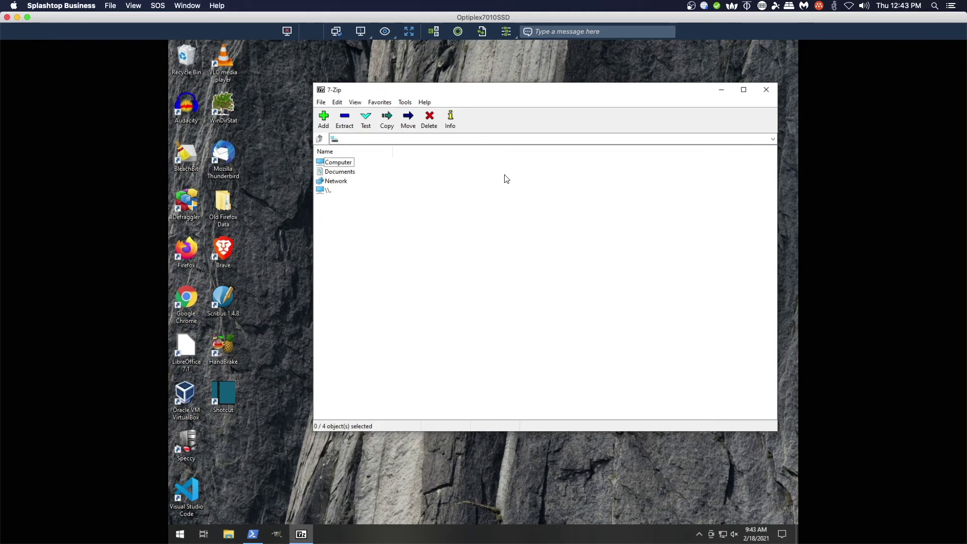
{"action": "key", "text": "alt+F4"}
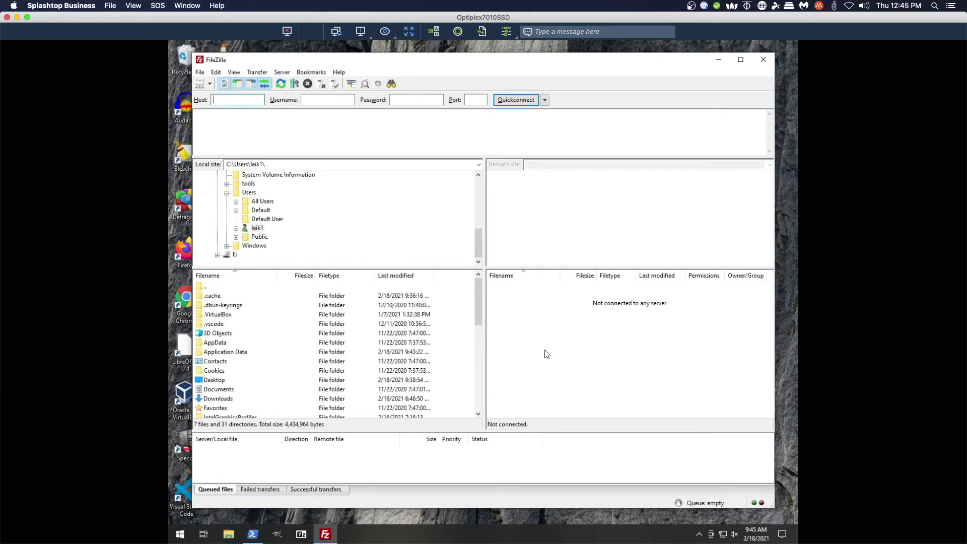
{"action": "key", "text": "alt+F4"}
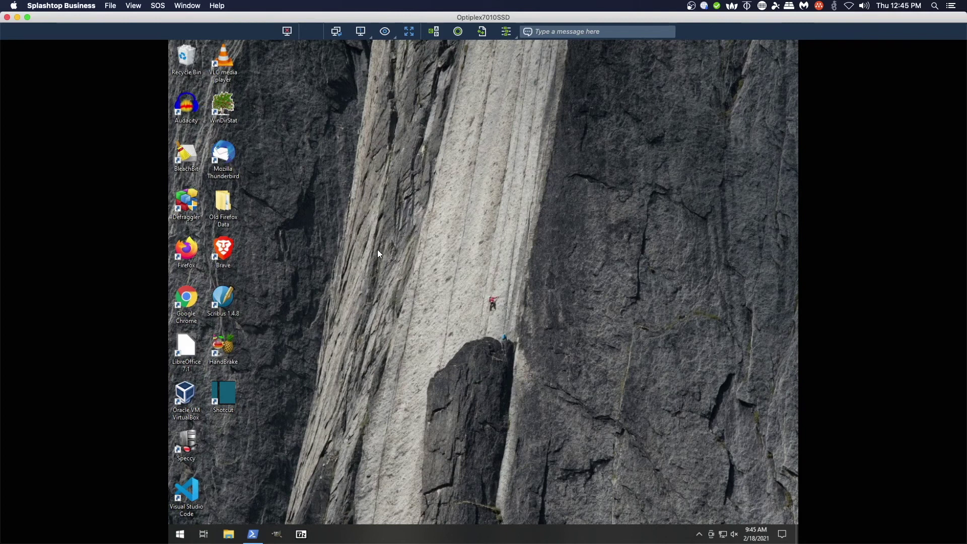
Step: Search for "kee" to launch KeePassXC, view its welcome screen, and quit the program
{"action": "left_click", "coordinate": [180, 535]}
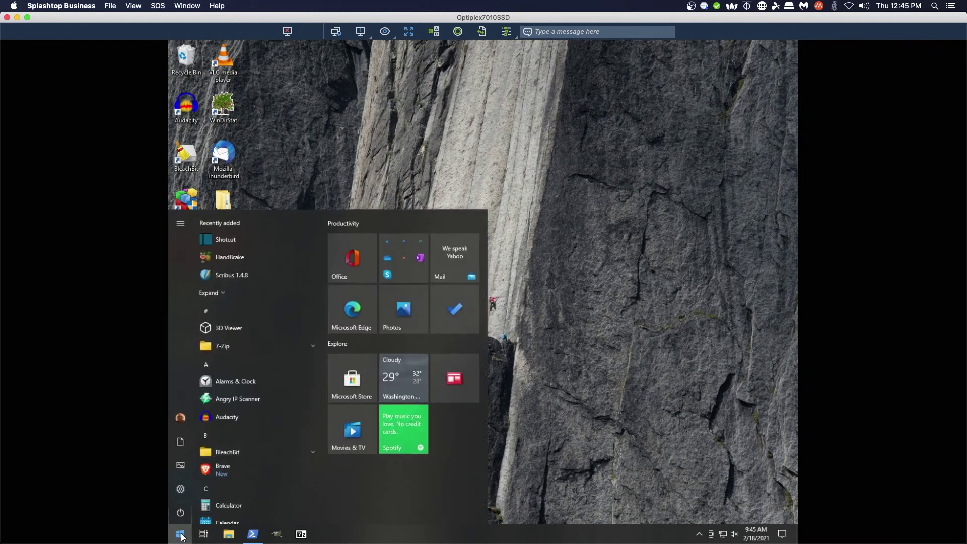
{"action": "type", "text": "kee"}
{"action": "key", "text": "Return"}
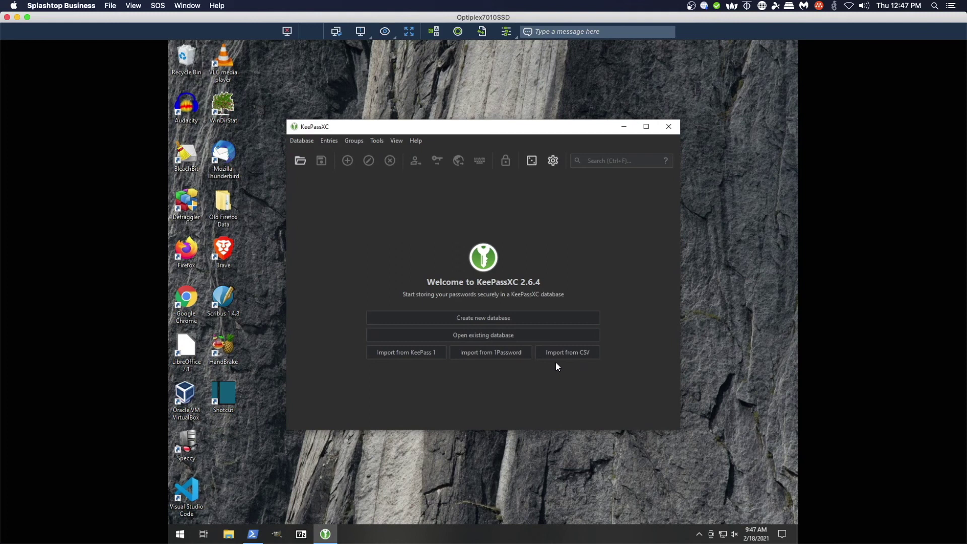
{"action": "key", "text": "ctrl+q"}
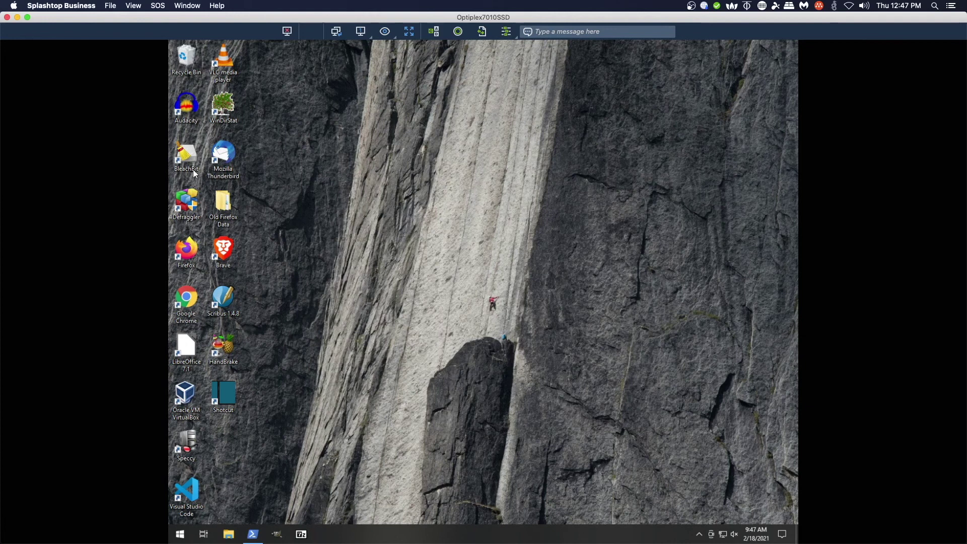
Step: Launch BleachBit and allow it to make changes to the device
{"action": "double_click", "coordinate": [183, 157]}
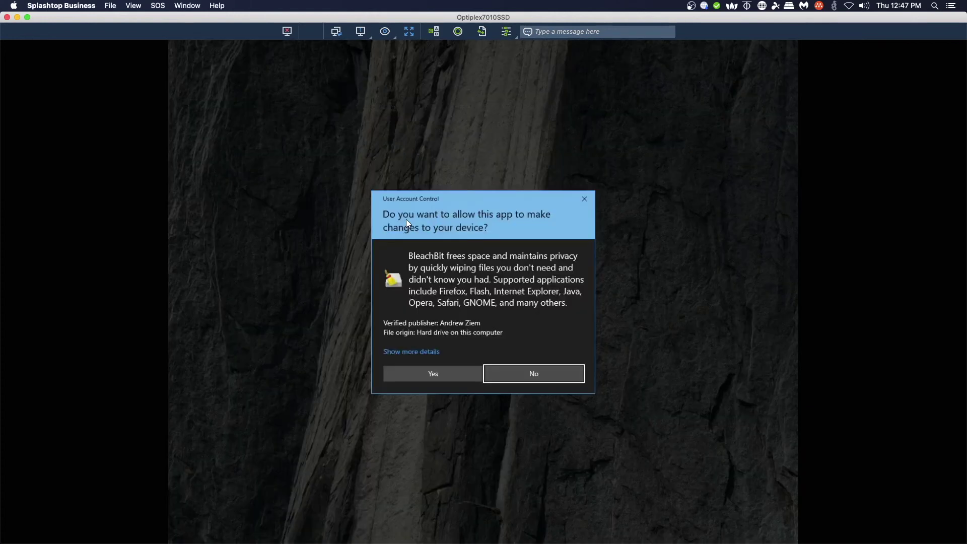
{"action": "left_click", "coordinate": [435, 373]}
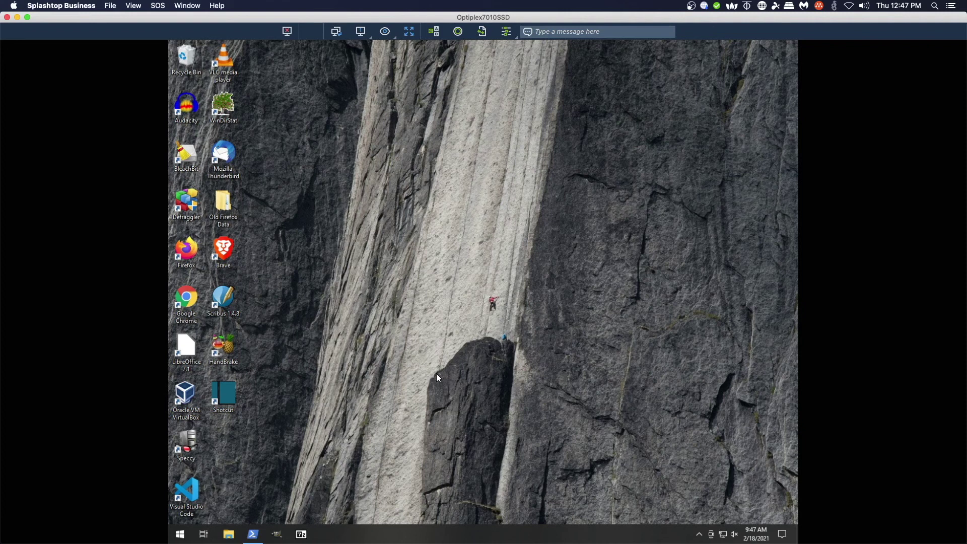
{"action": "double_click", "coordinate": [186, 156]}
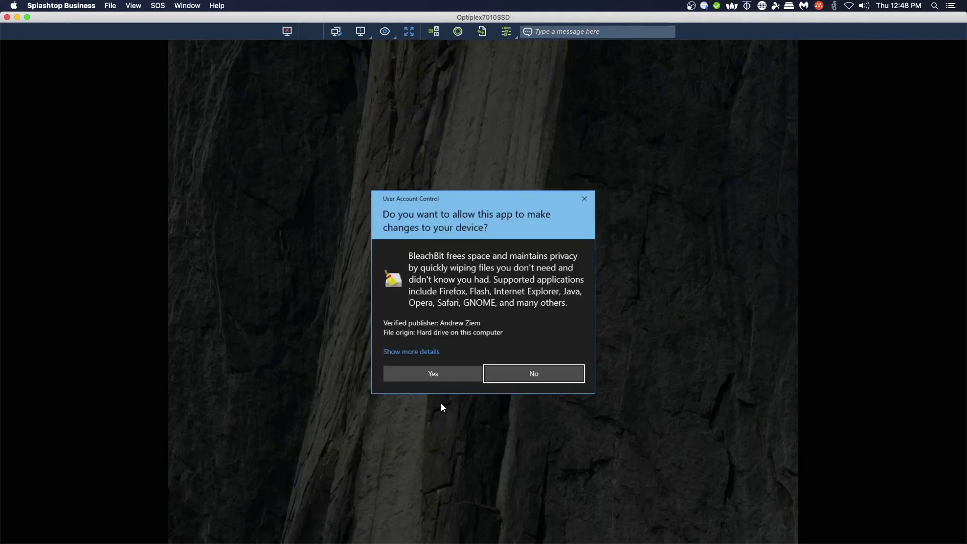
{"action": "left_click", "coordinate": [416, 375]}
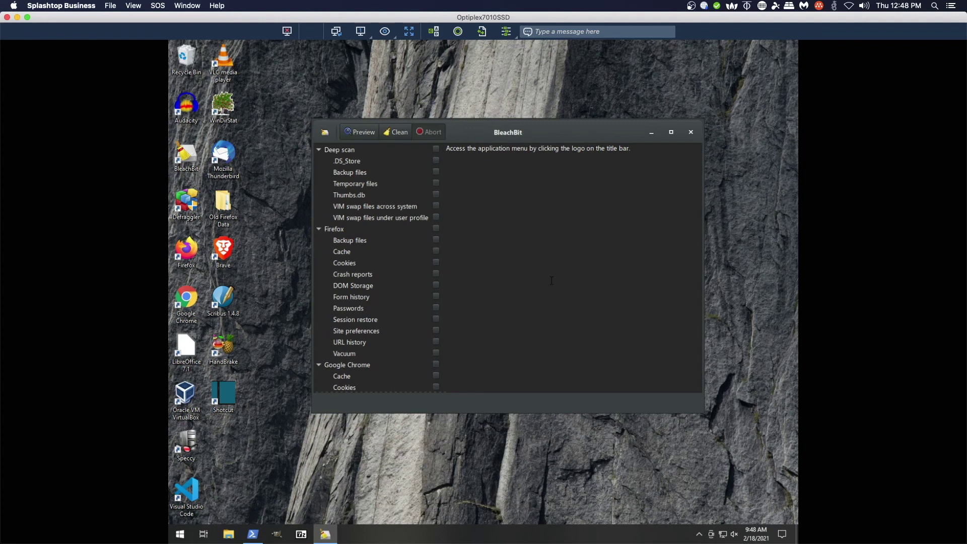
{"action": "left_click", "coordinate": [436, 229]}
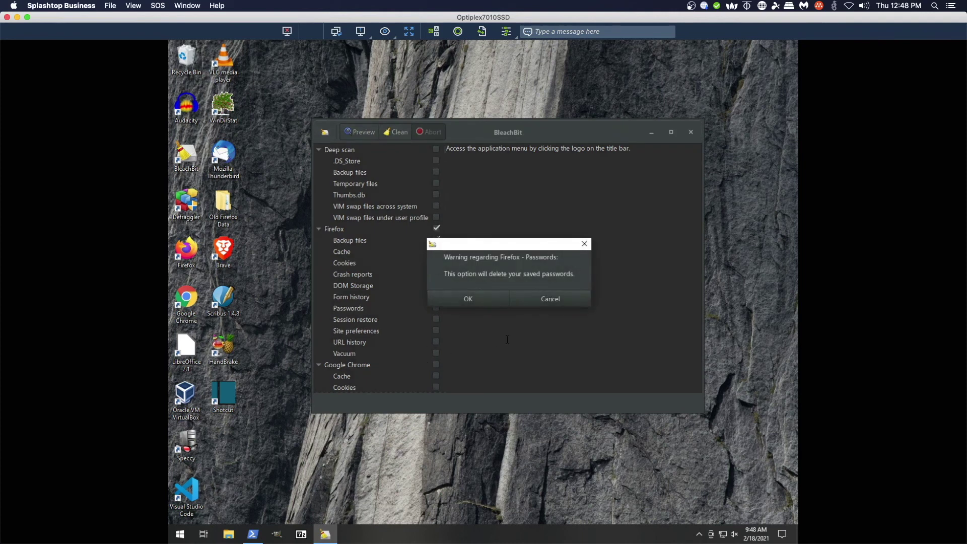
{"action": "left_click", "coordinate": [472, 296]}
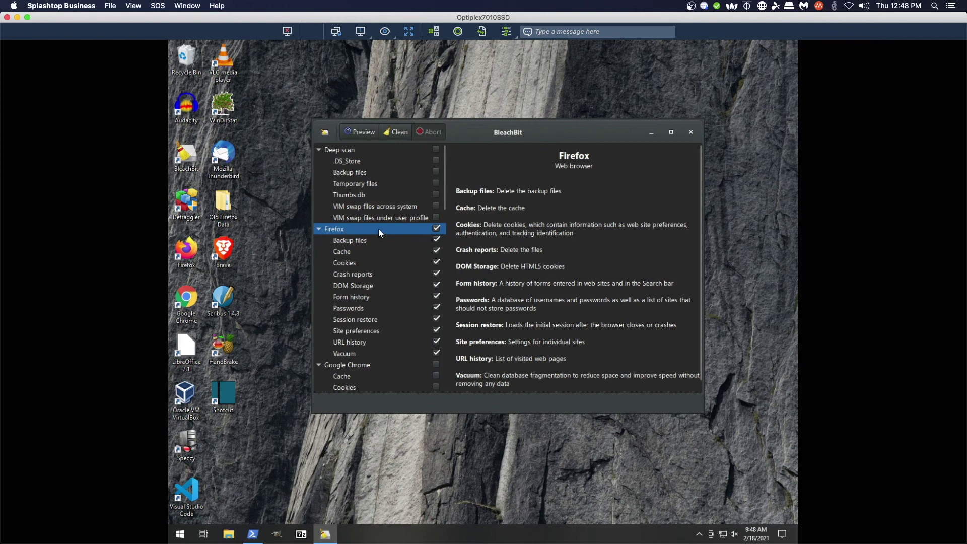
{"action": "left_click", "coordinate": [436, 229]}
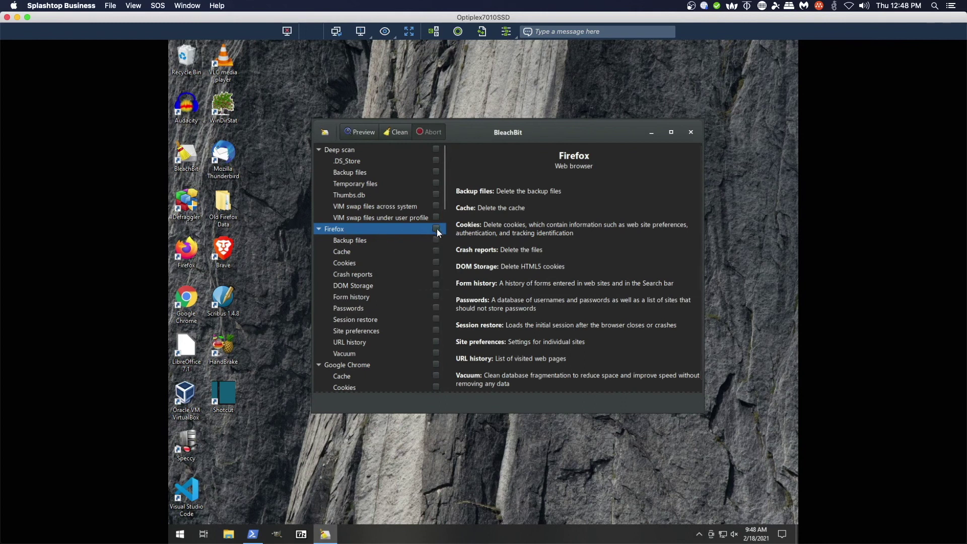
Step: Select Firefox's Cookies, Crash reports, Passwords and Session restore for cleaning, accepting the saved-passwords warning
{"action": "left_click", "coordinate": [437, 261]}
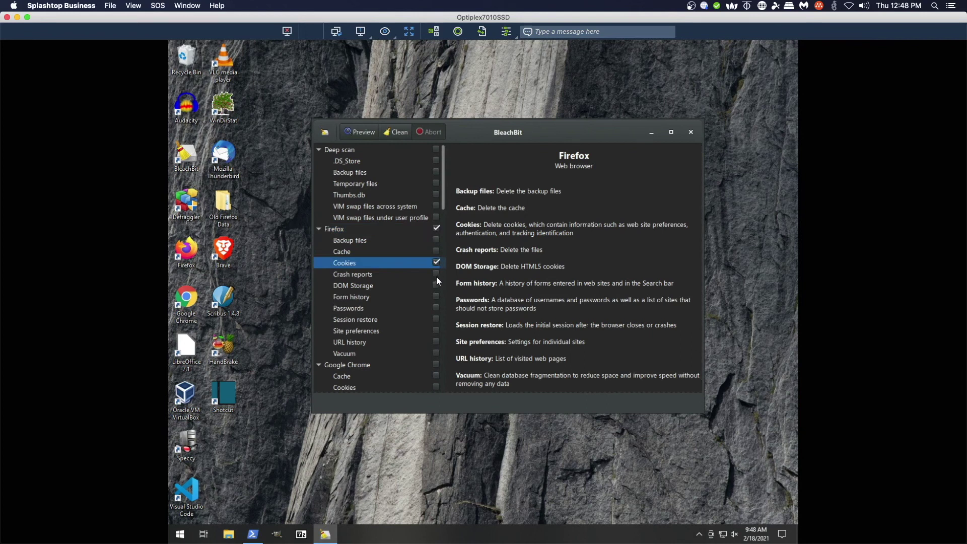
{"action": "left_click", "coordinate": [436, 273]}
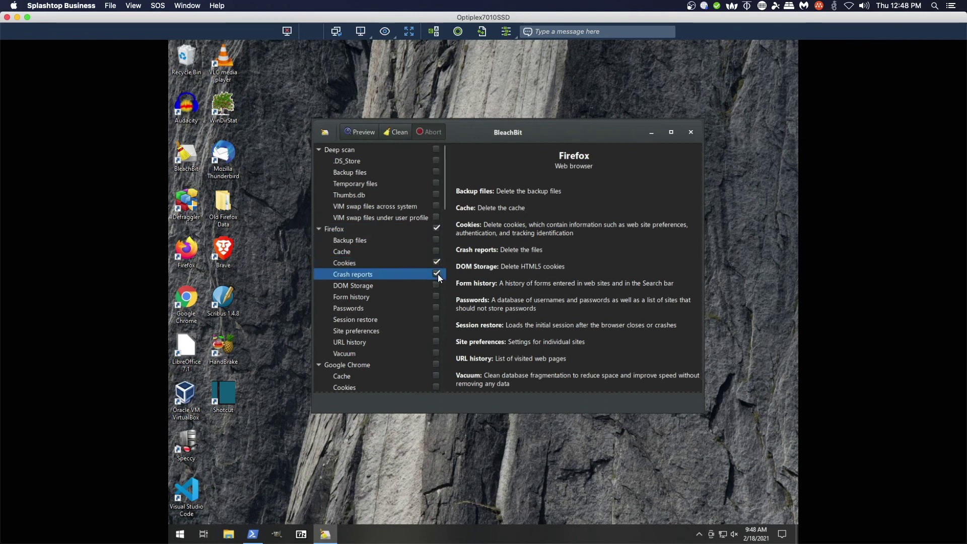
{"action": "left_click", "coordinate": [436, 308]}
{"action": "key", "text": "Return"}
{"action": "left_click", "coordinate": [436, 319]}
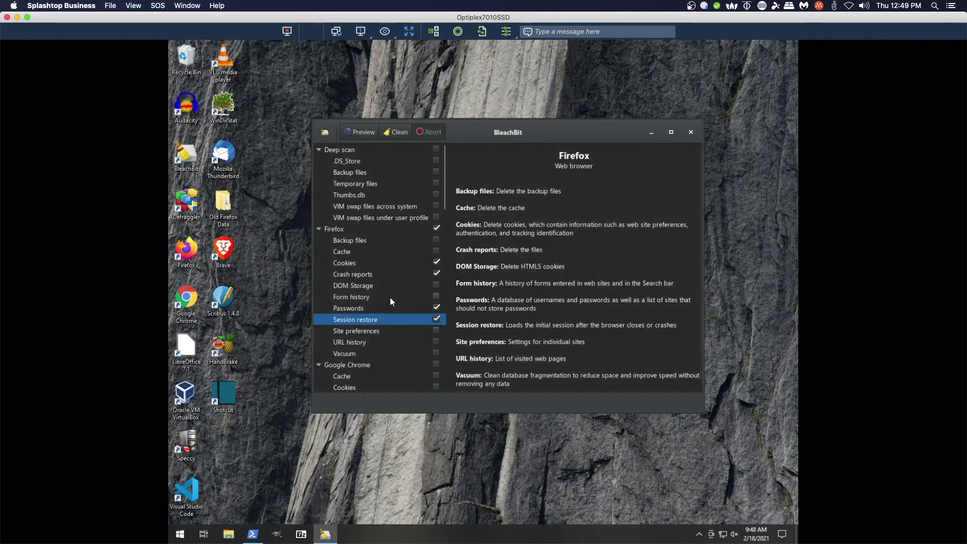
Step: Select all cleaning options for Google Chrome, Internet Explorer and Microsoft Edge, accepting the warnings about deleting saved passwords
{"action": "scroll", "coordinate": [395, 297], "scroll_direction": "down", "scroll_amount": 5}
{"action": "left_click", "coordinate": [436, 207]}
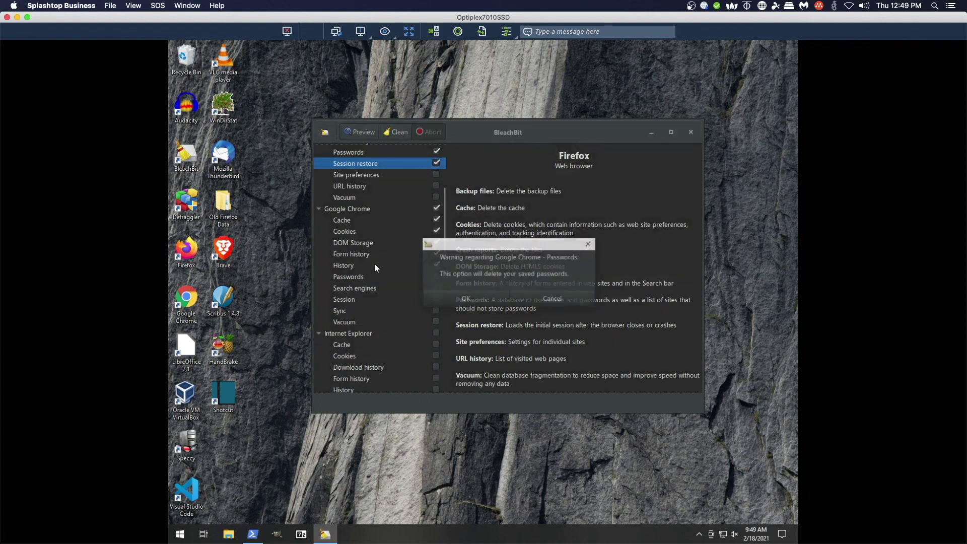
{"action": "left_click", "coordinate": [440, 298]}
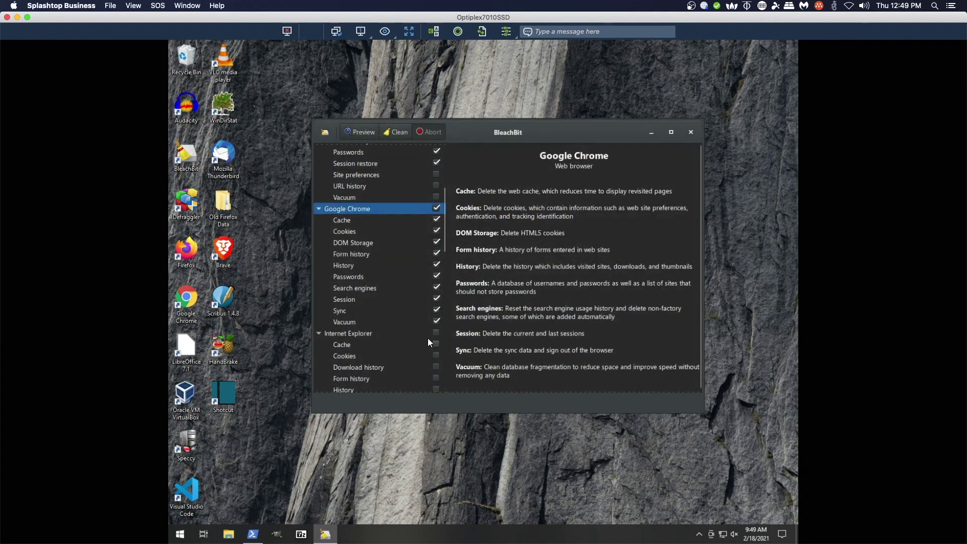
{"action": "left_click", "coordinate": [435, 332]}
{"action": "scroll", "coordinate": [417, 267], "scroll_direction": "down", "scroll_amount": 5}
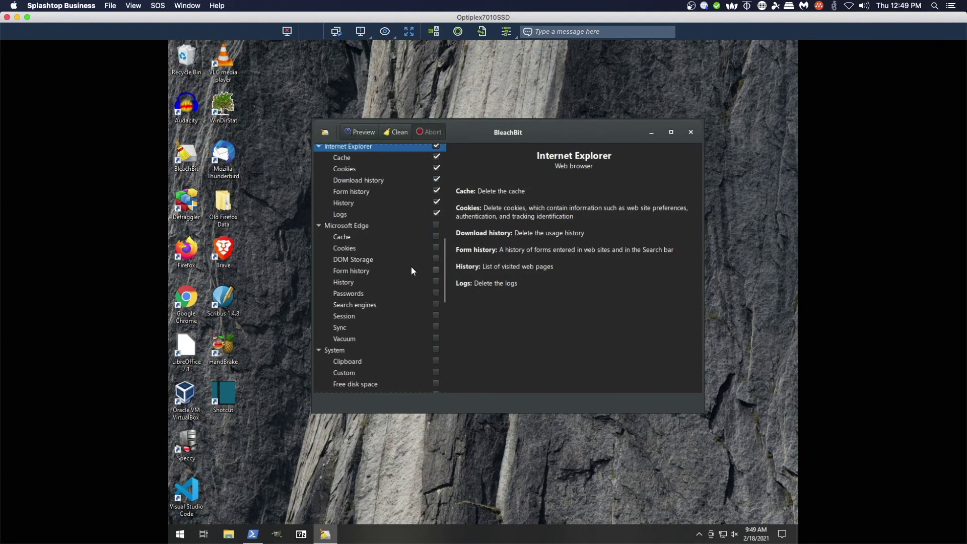
{"action": "left_click", "coordinate": [436, 225]}
{"action": "left_click", "coordinate": [467, 299]}
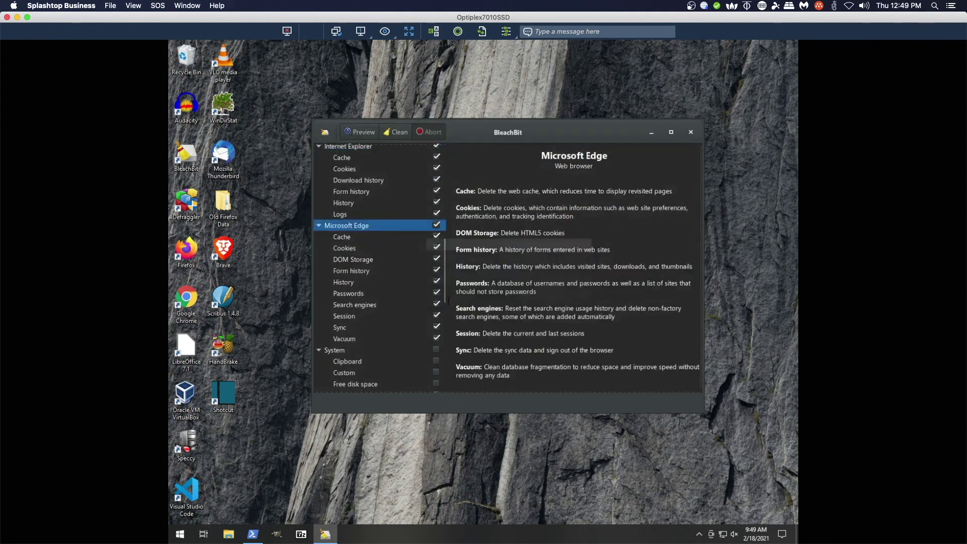
Step: Select all the System cleaning options, including free disk space, logs and temporary files, accepting the warning
{"action": "scroll", "coordinate": [414, 262], "scroll_direction": "down", "scroll_amount": 5}
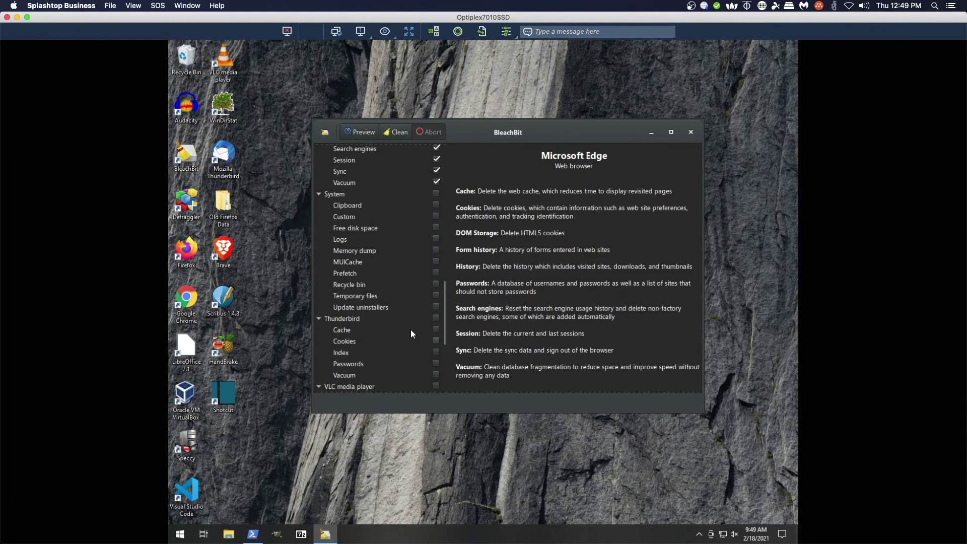
{"action": "scroll", "coordinate": [422, 282], "scroll_direction": "down", "scroll_amount": 1}
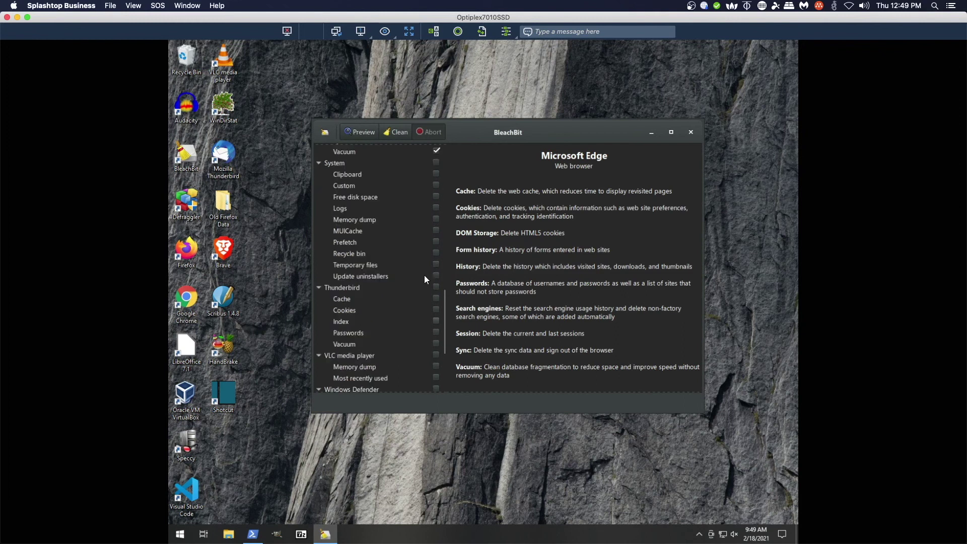
{"action": "left_click", "coordinate": [436, 162]}
{"action": "left_click", "coordinate": [481, 294]}
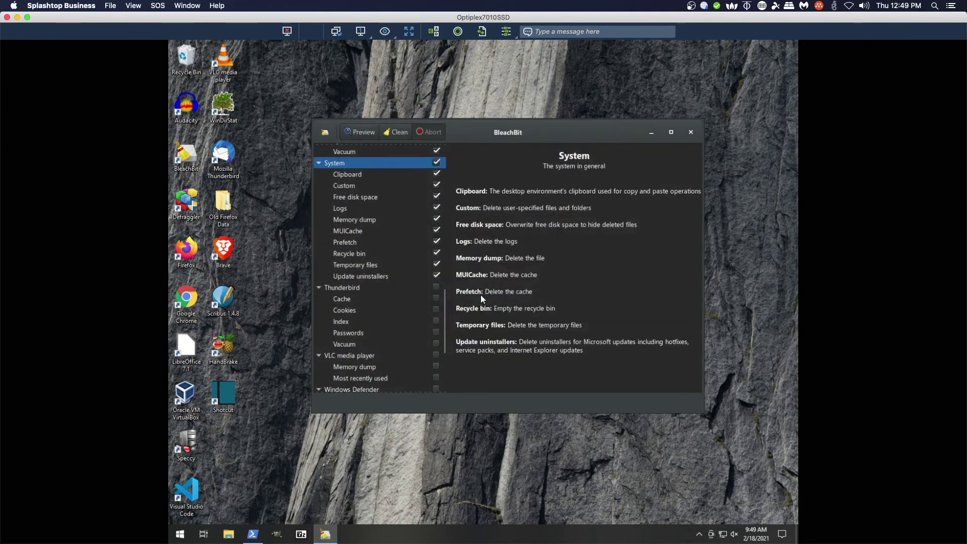
Step: Run the cleaning with the selected options and confirm the permanent deletion of the files
{"action": "scroll", "coordinate": [370, 361], "scroll_direction": "down", "scroll_amount": 4}
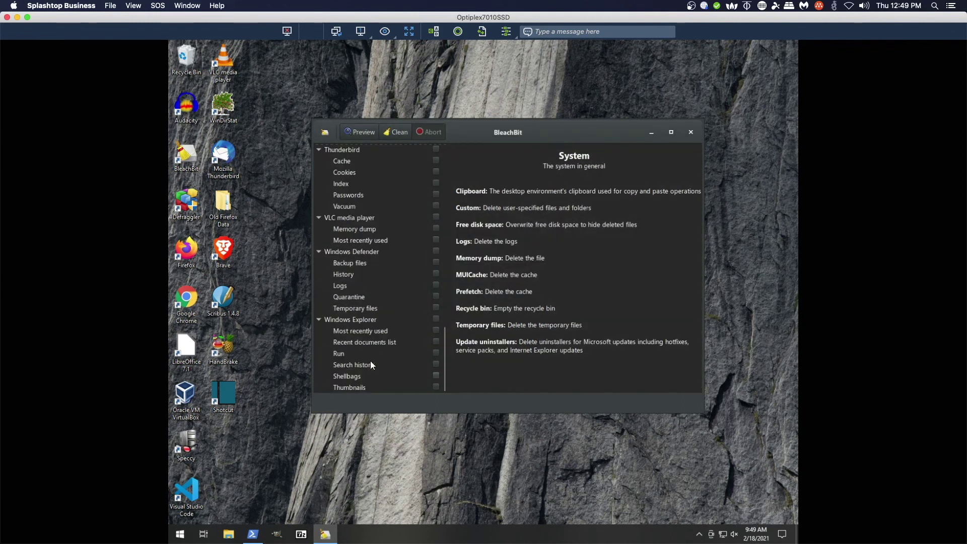
{"action": "left_click", "coordinate": [400, 132]}
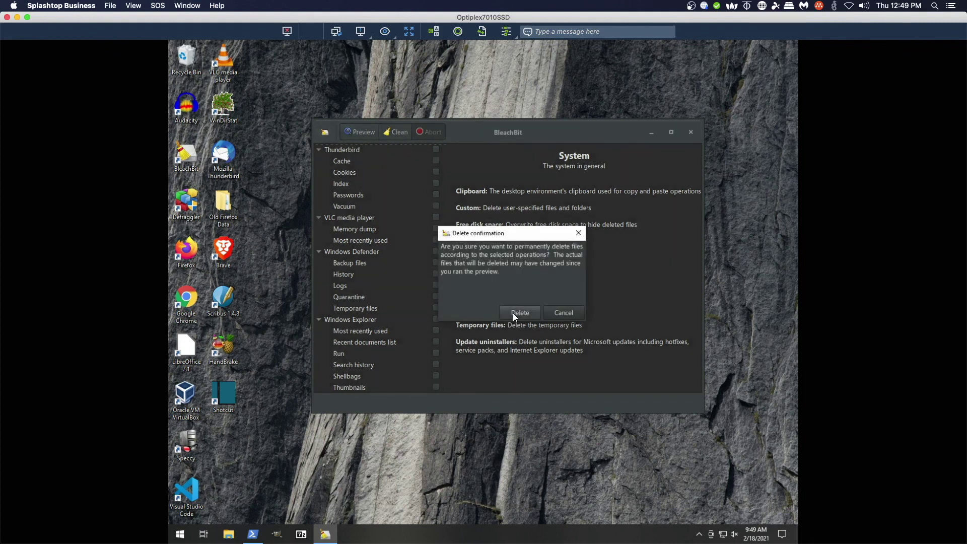
{"action": "left_click", "coordinate": [515, 312]}
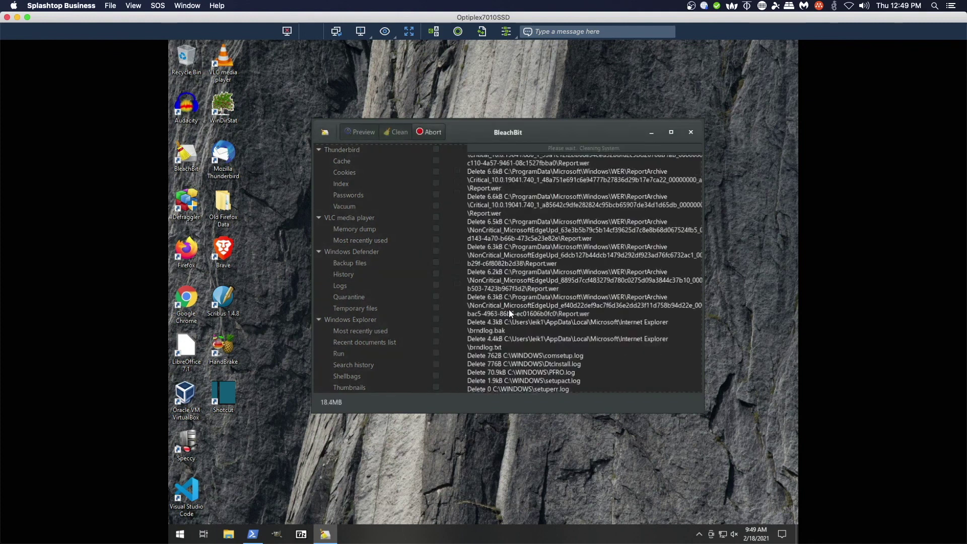